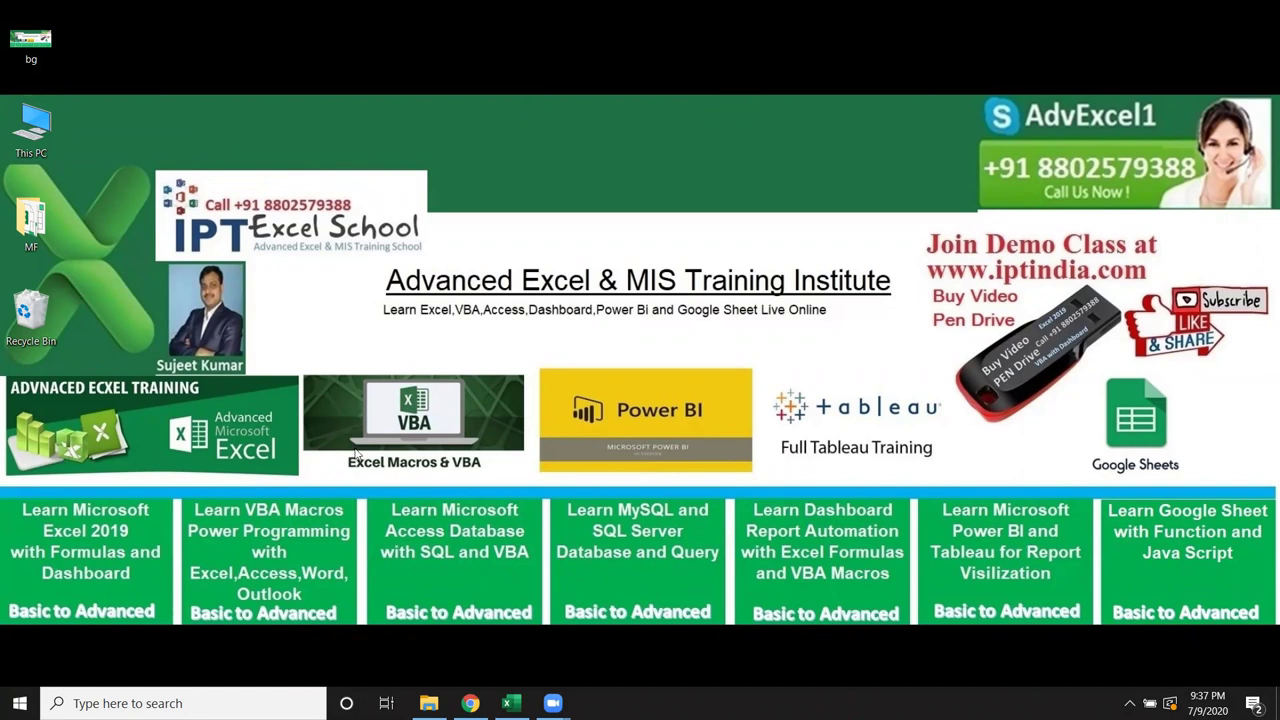
# Restore the Excel workbook window from its Windows taskbar icon
pyautogui.click(510, 703)
# Enter VBA, VB6 and VB.Not down cells A2 to A4 of Sheet5
pyautogui.click(251, 253)
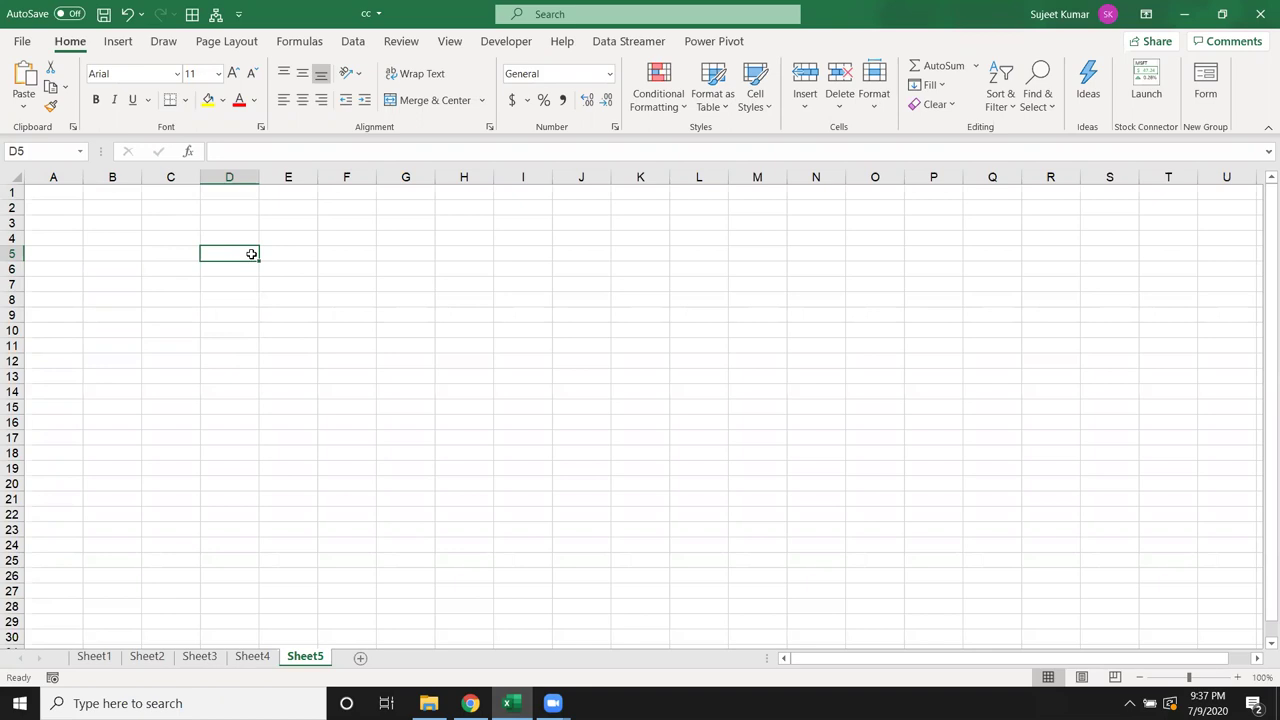
pyautogui.click(66, 206)
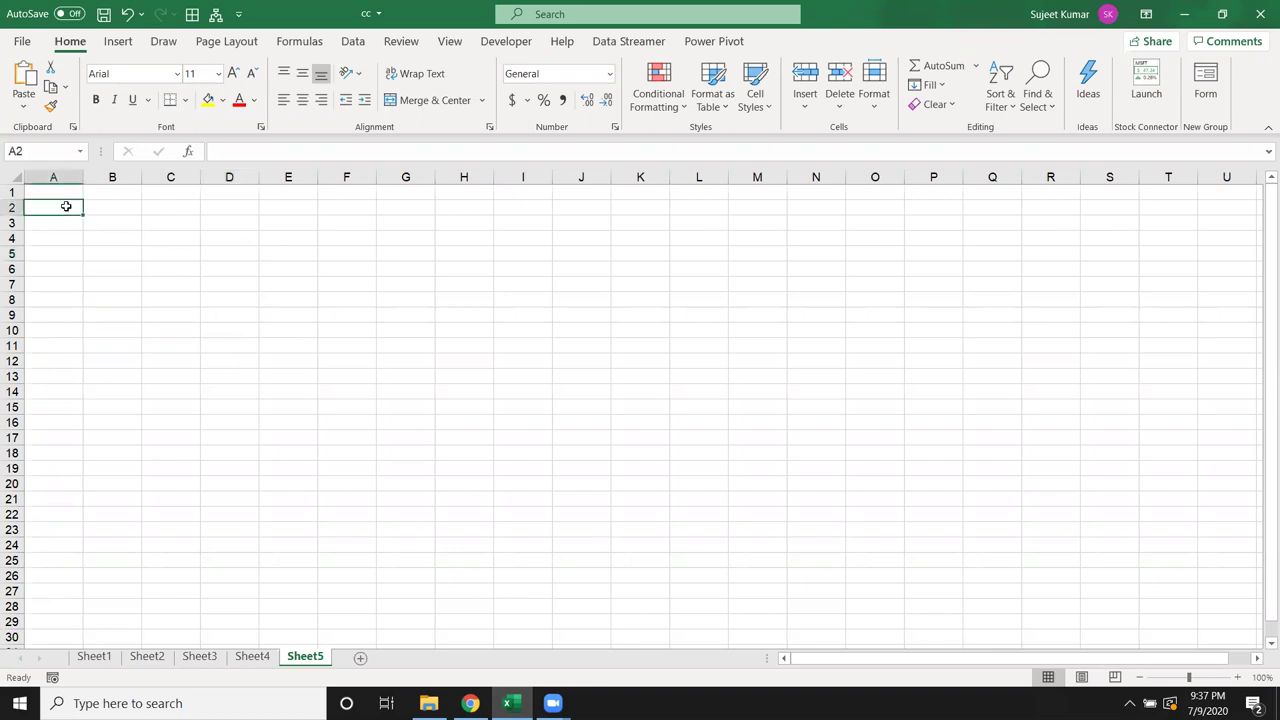
pyautogui.write('VBA')
pyautogui.press('Return')
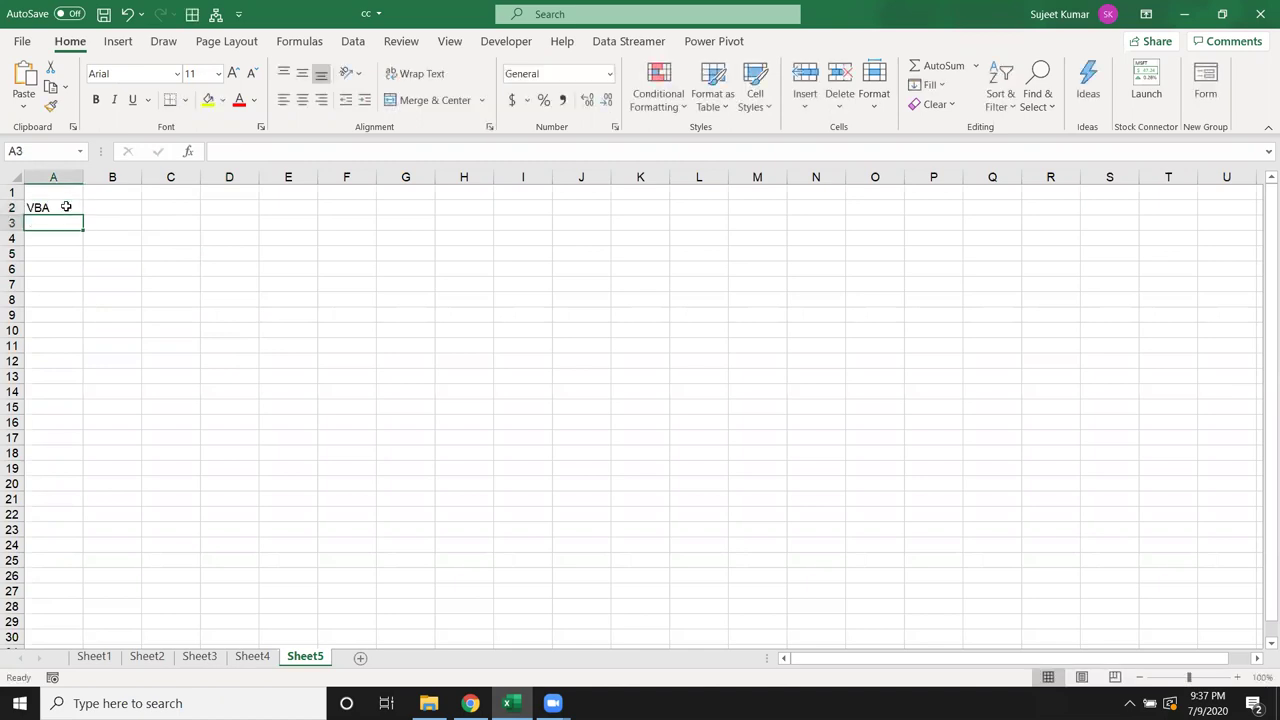
pyautogui.write('VB6')
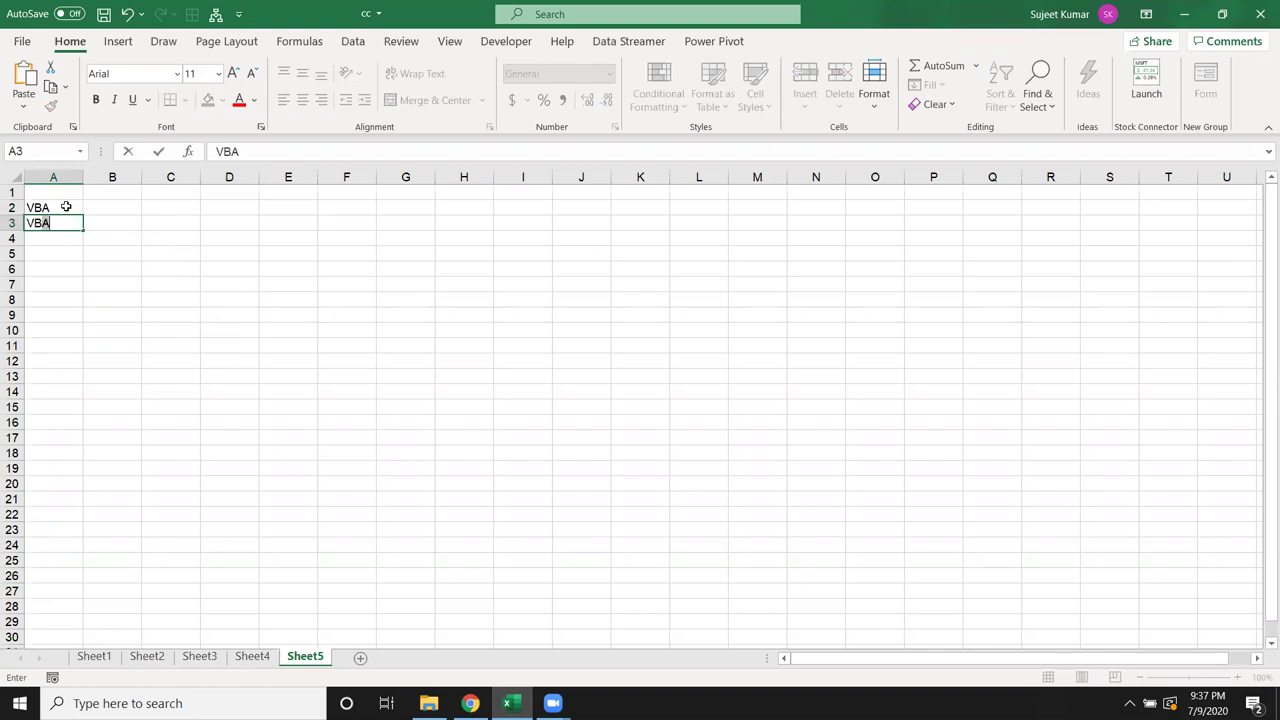
pyautogui.press('Return')
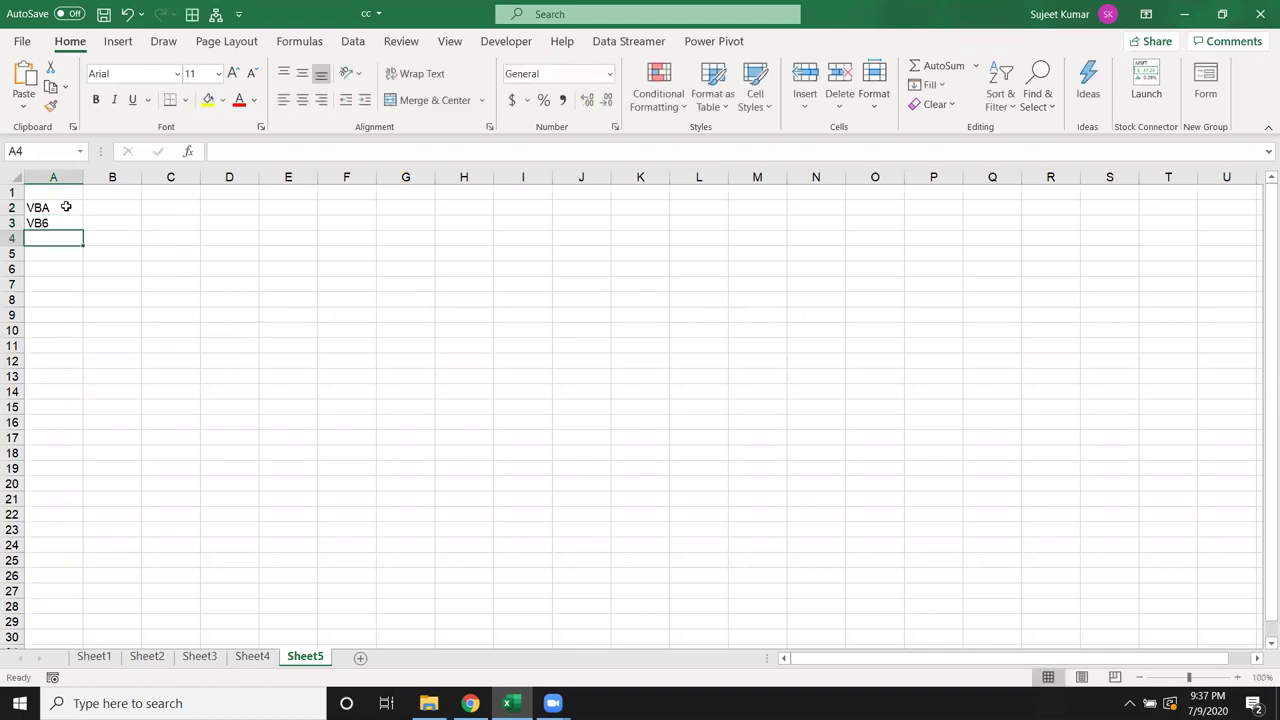
pyautogui.write('VN')
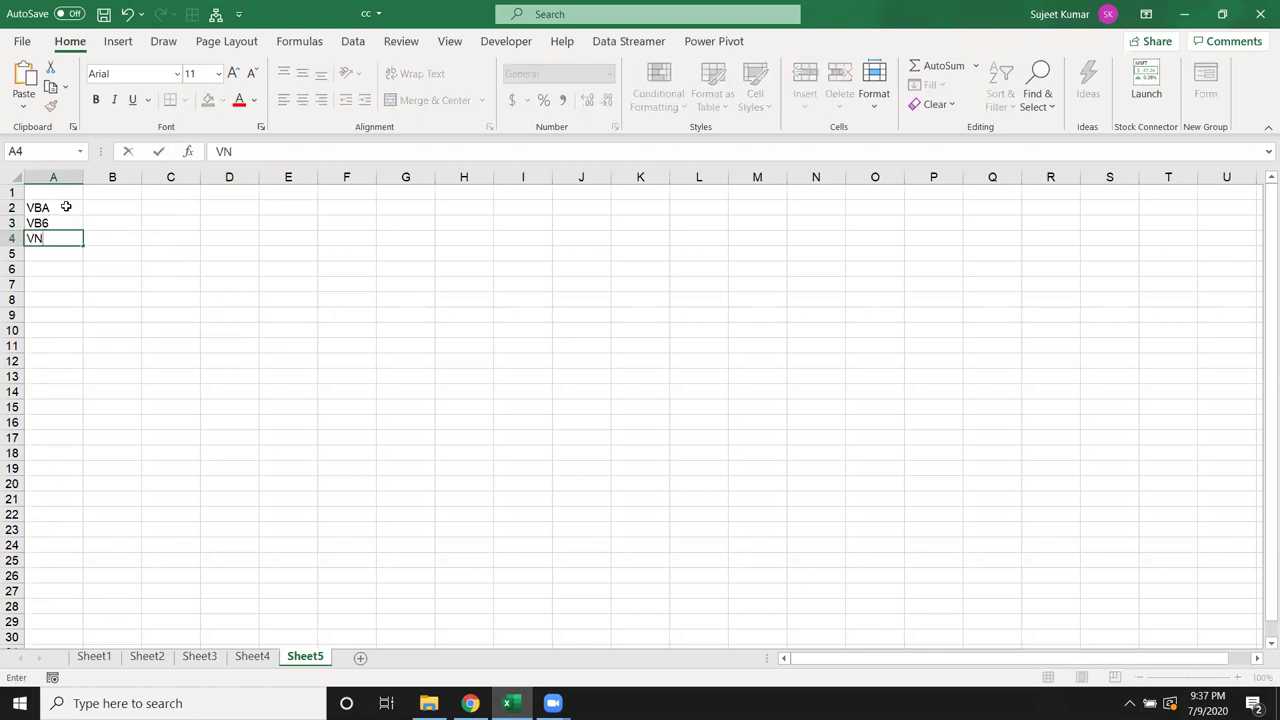
pyautogui.press('BackSpace')
pyautogui.press('BackSpace')
pyautogui.write('VB.Not')
pyautogui.press('Return')
# Clear the trial entries in A3:A4, leaving only VBA in A2
pyautogui.press('Up')
pyautogui.press('Up')
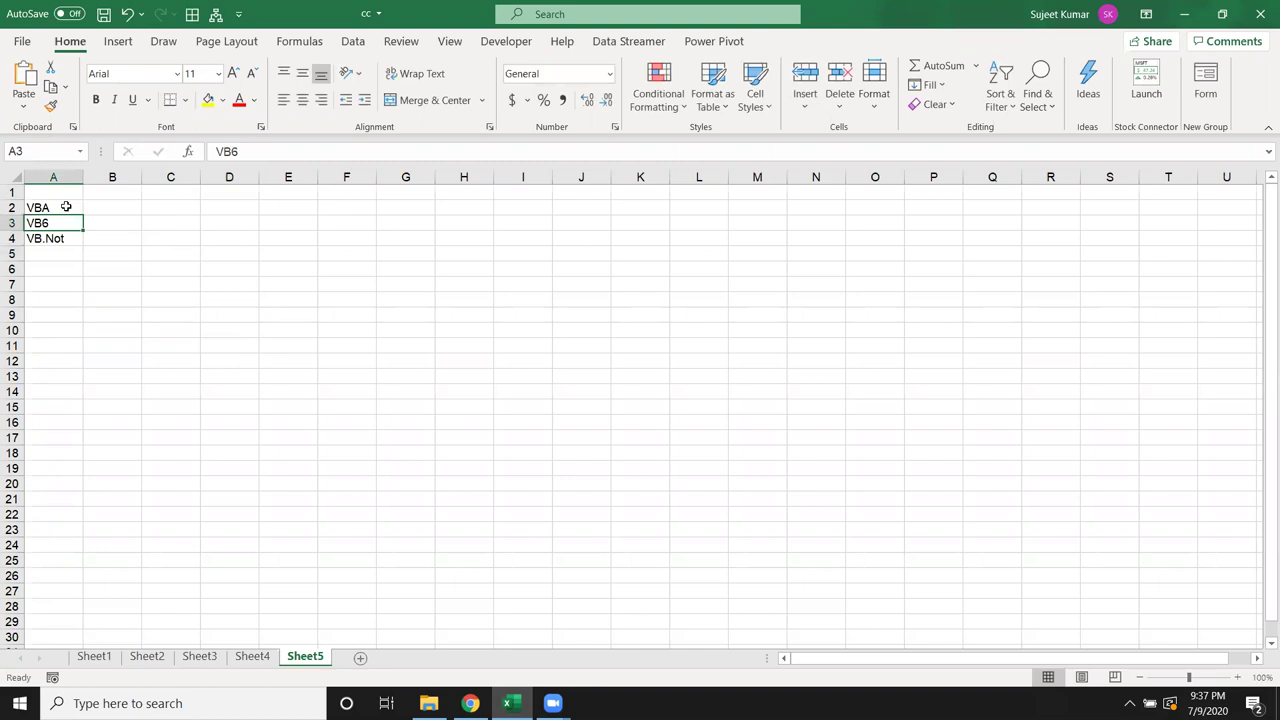
pyautogui.hotkey('shift', 'Down')
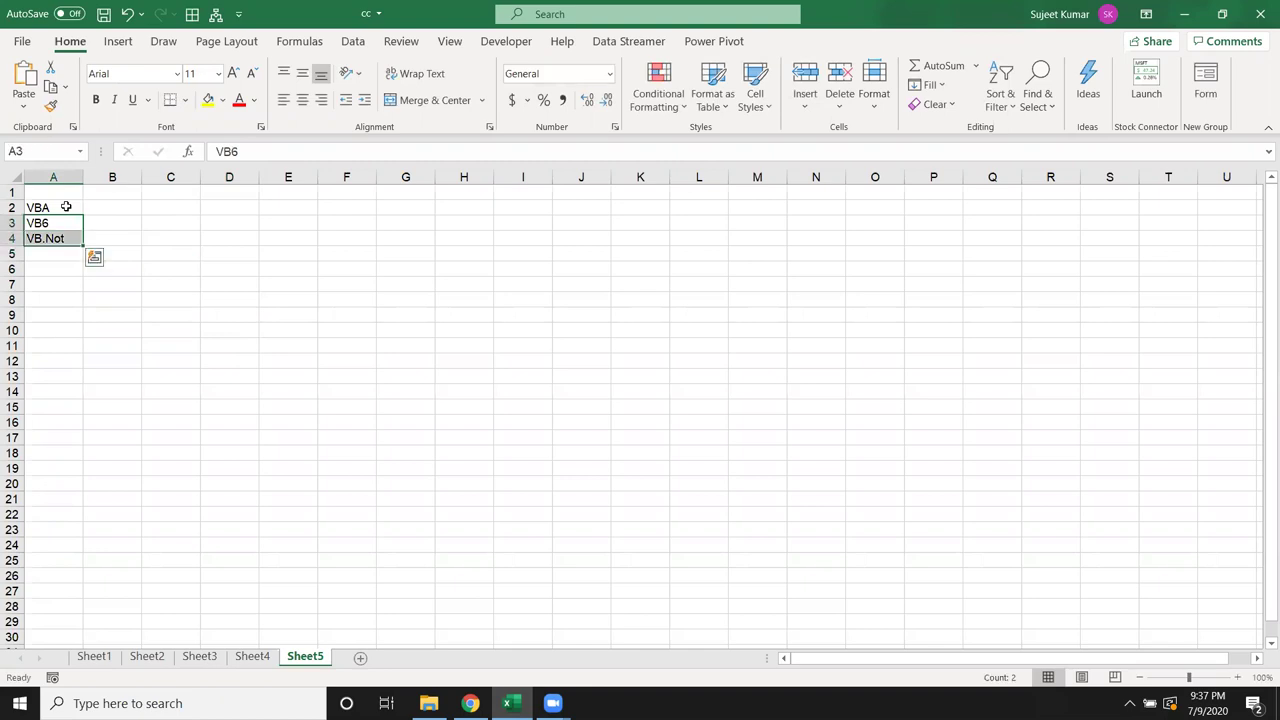
pyautogui.press('Delete')
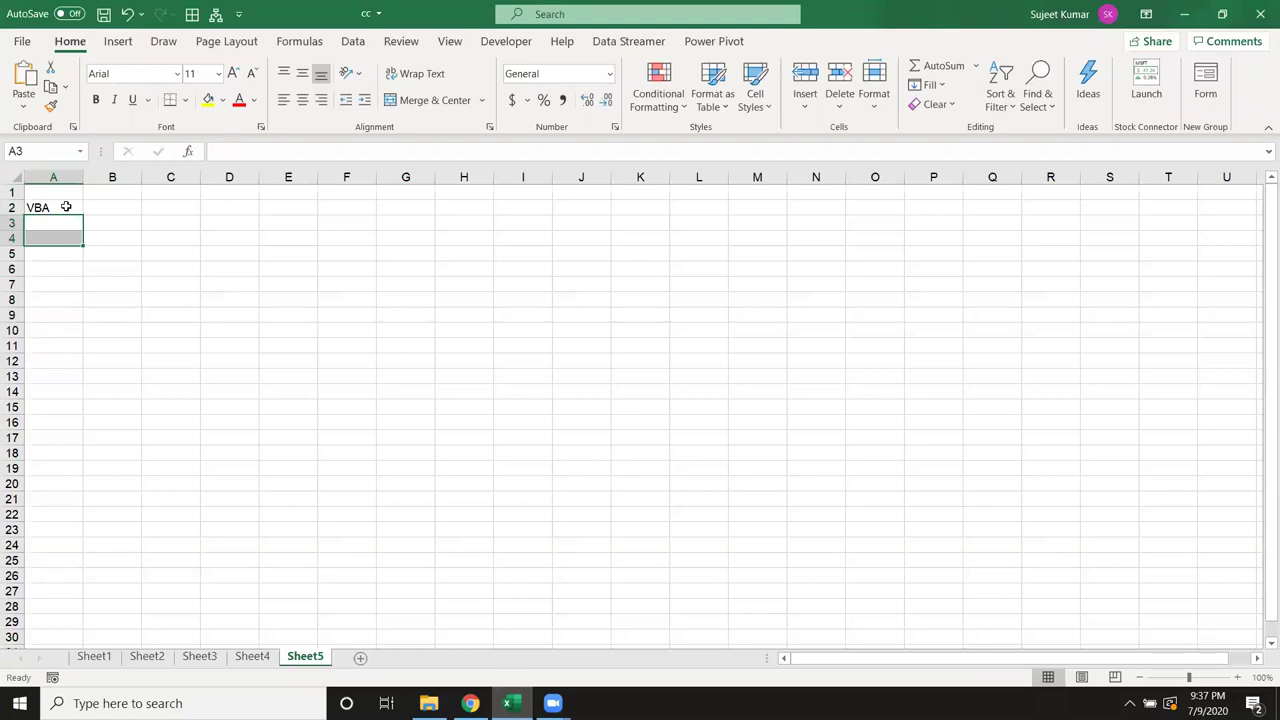
pyautogui.click(187, 254)
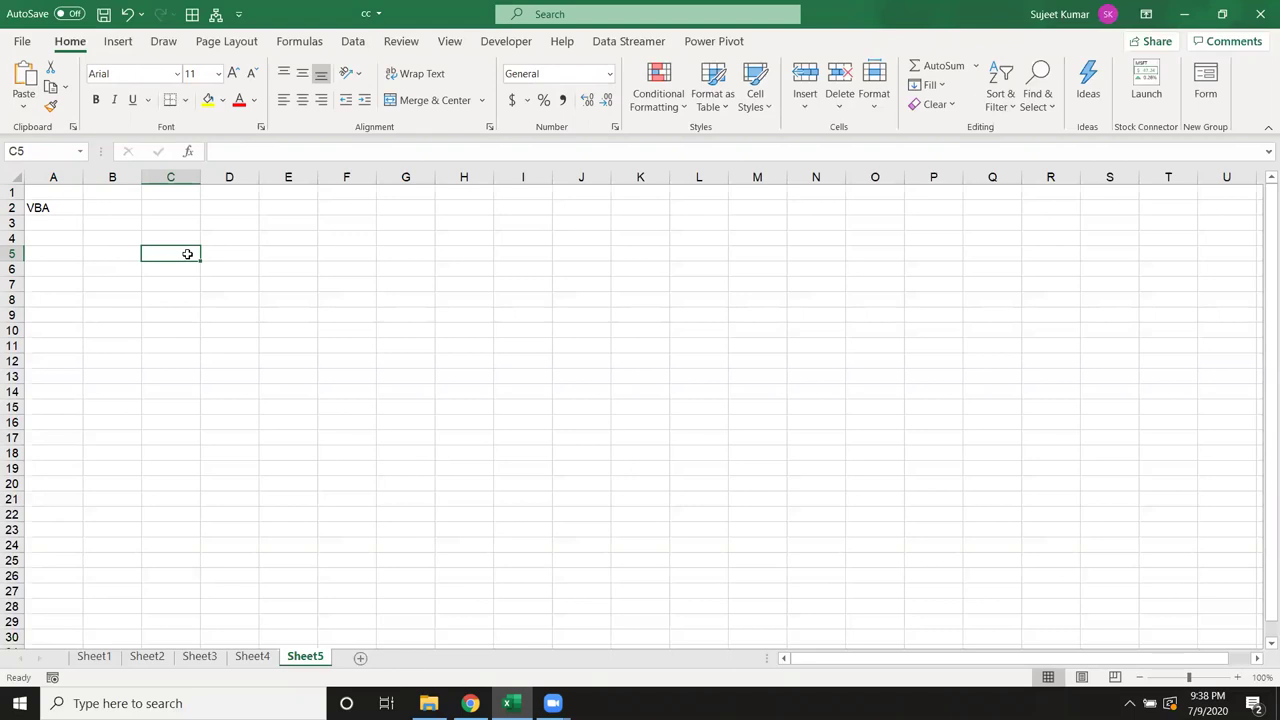
pyautogui.click(232, 294)
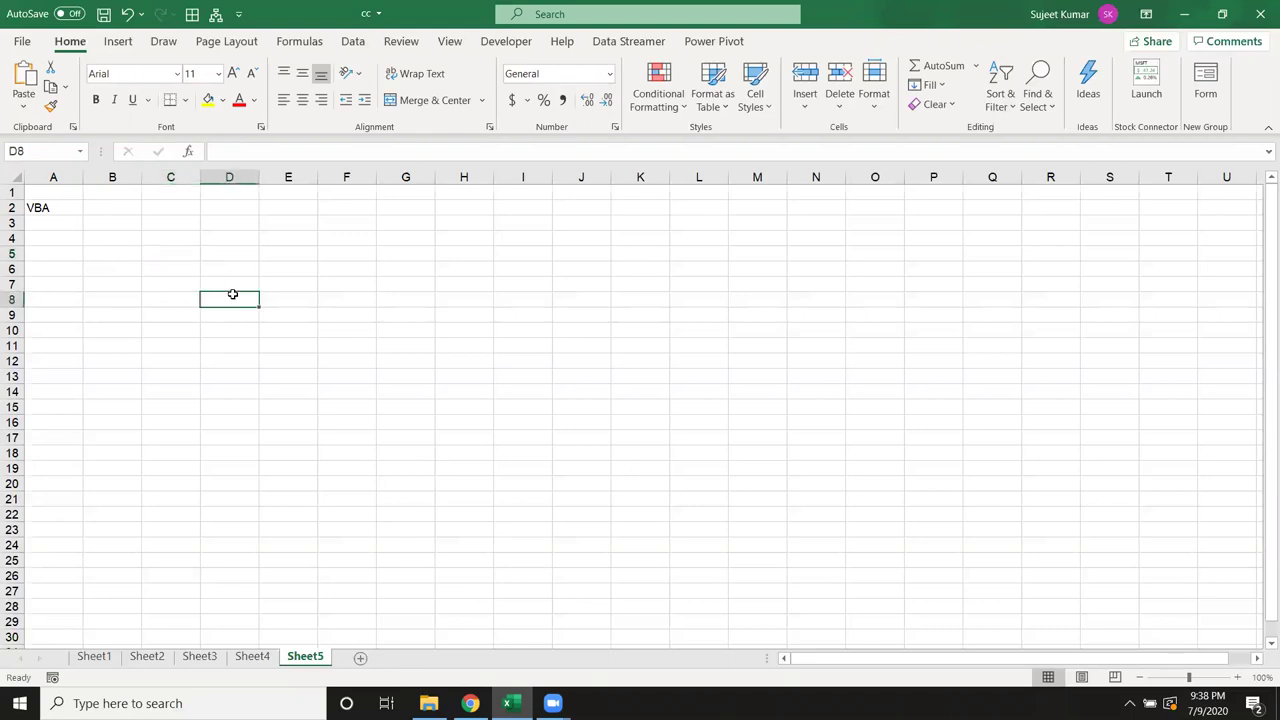
pyautogui.write('=vl')
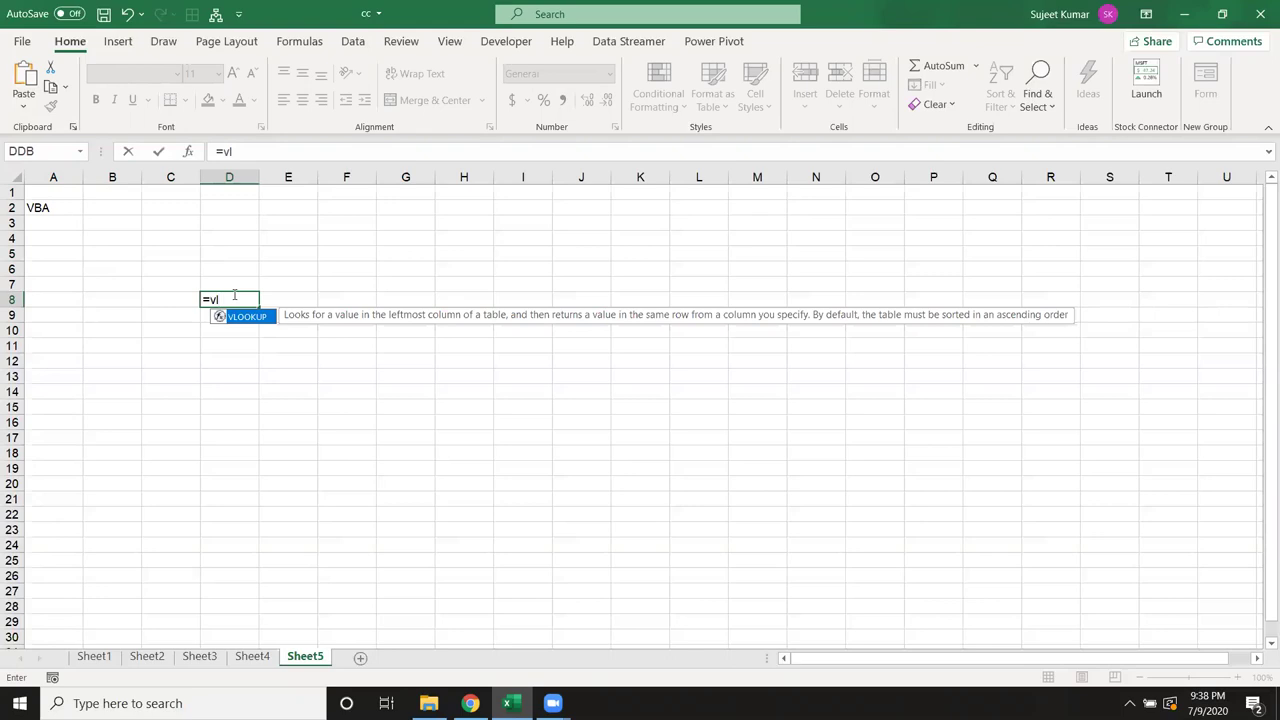
pyautogui.press('Escape')
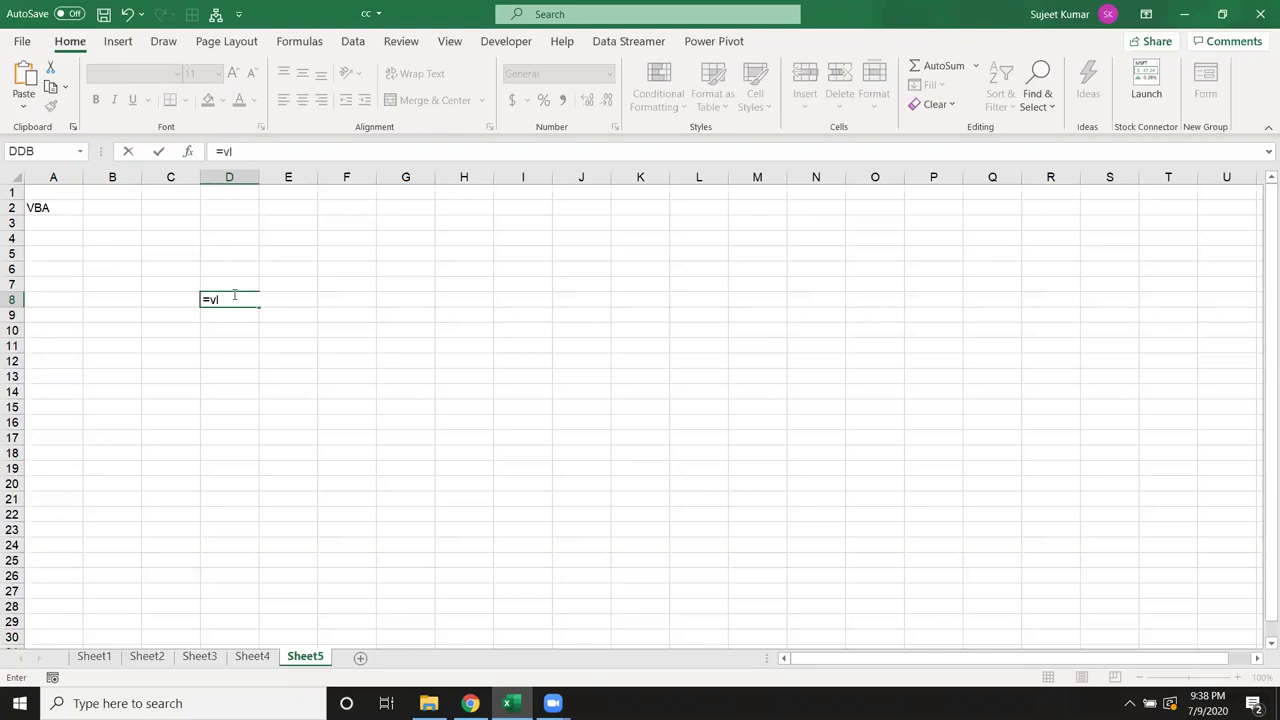
pyautogui.press('Escape')
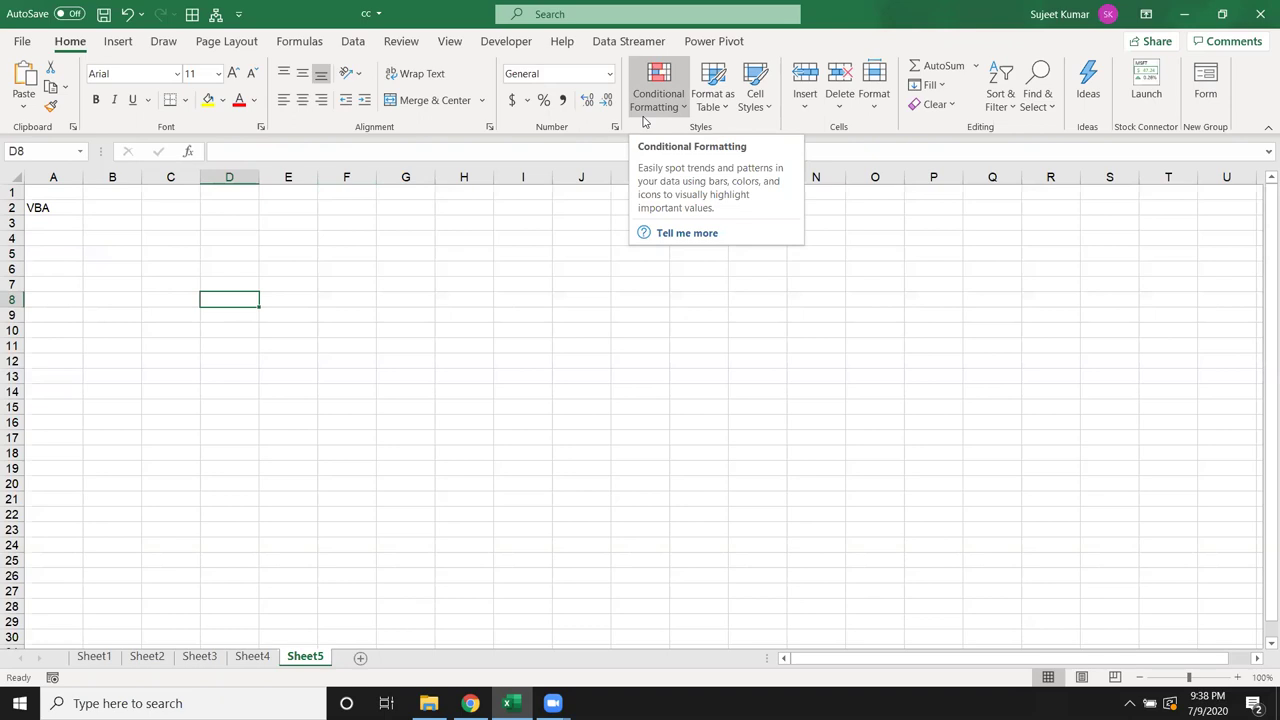
# Enter the label Macros in cell B3
pyautogui.click(117, 222)
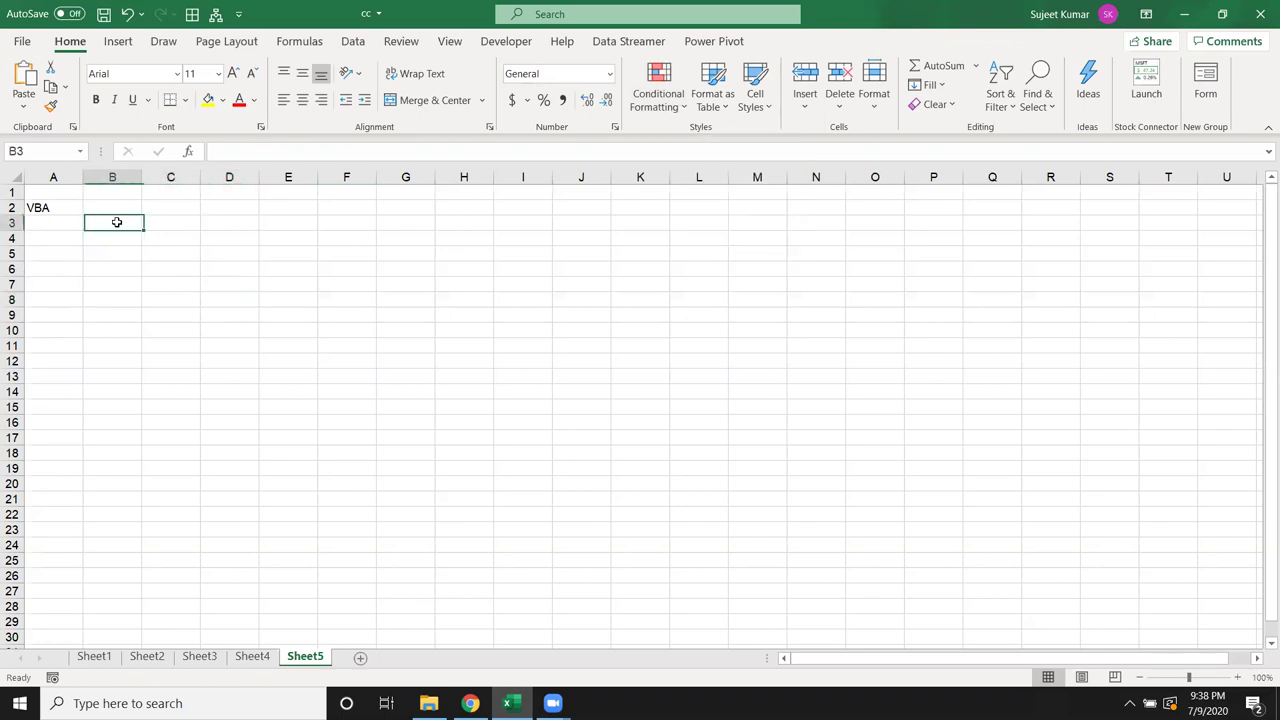
pyautogui.write('Macros')
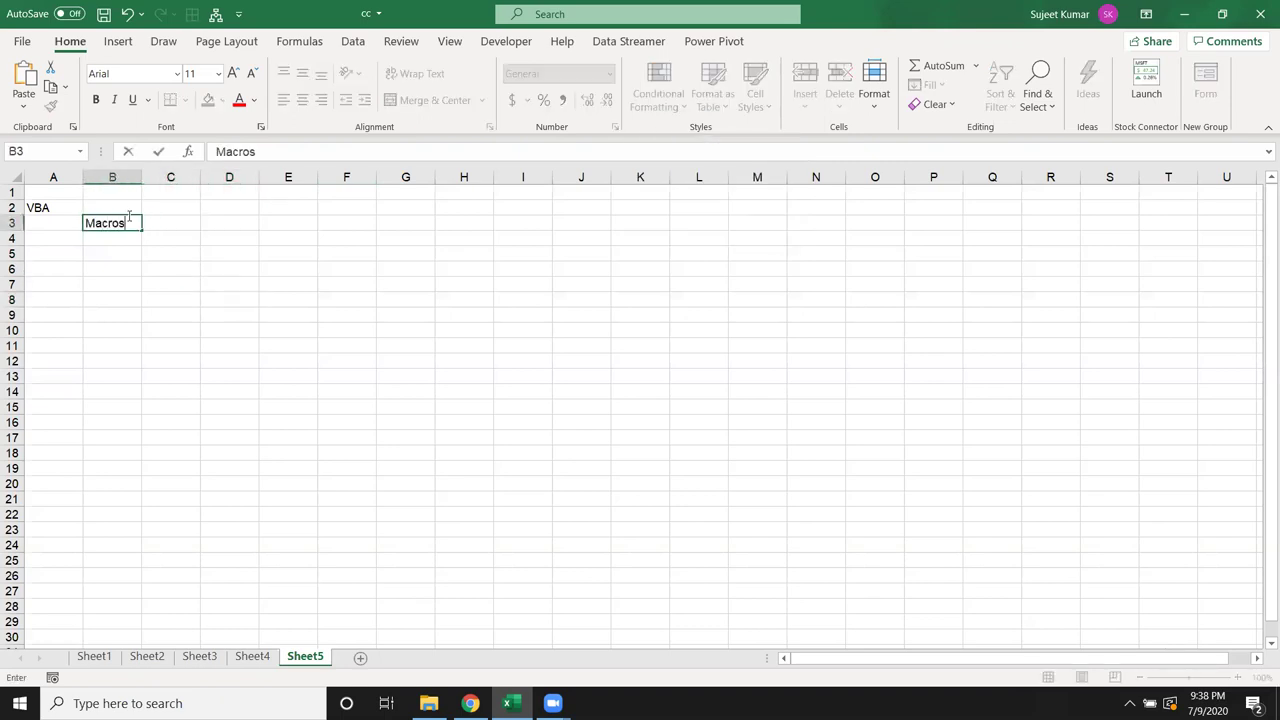
pyautogui.press('Return')
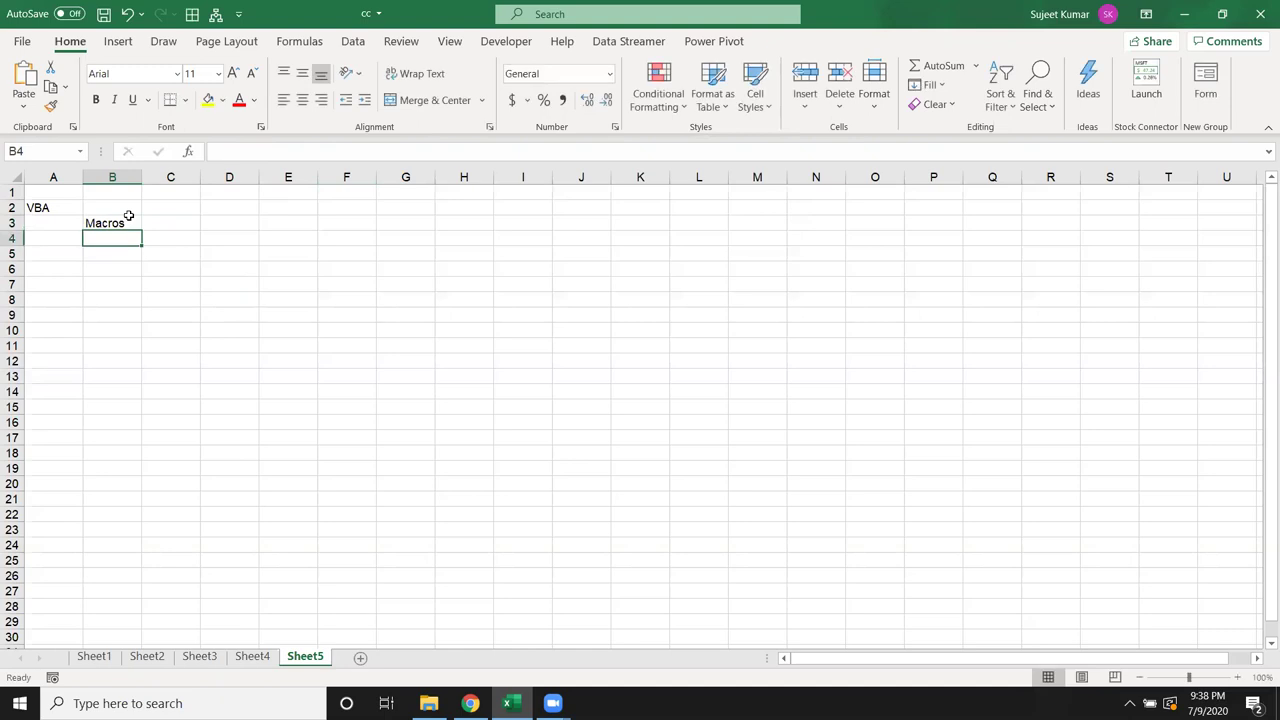
# Show the Developer tab, then select the top-left cell, range E4:G8 and cell B10
pyautogui.click(512, 50)
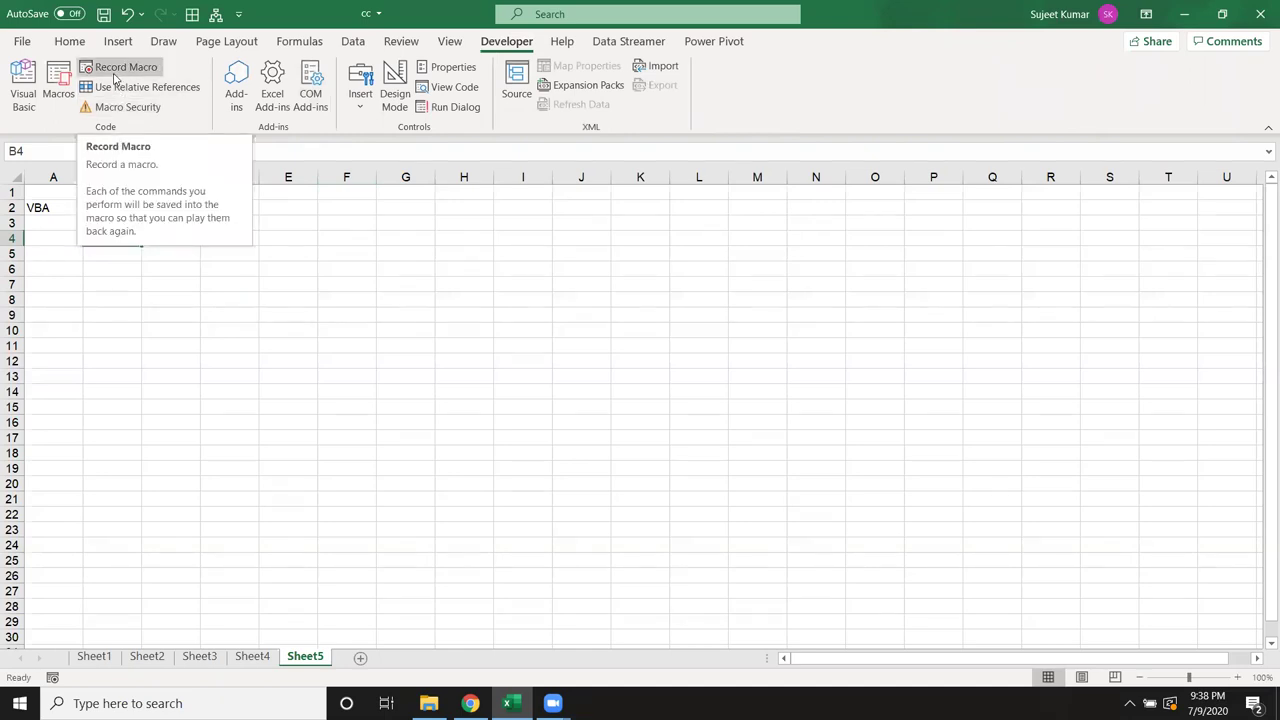
pyautogui.click(215, 440)
pyautogui.click(45, 196)
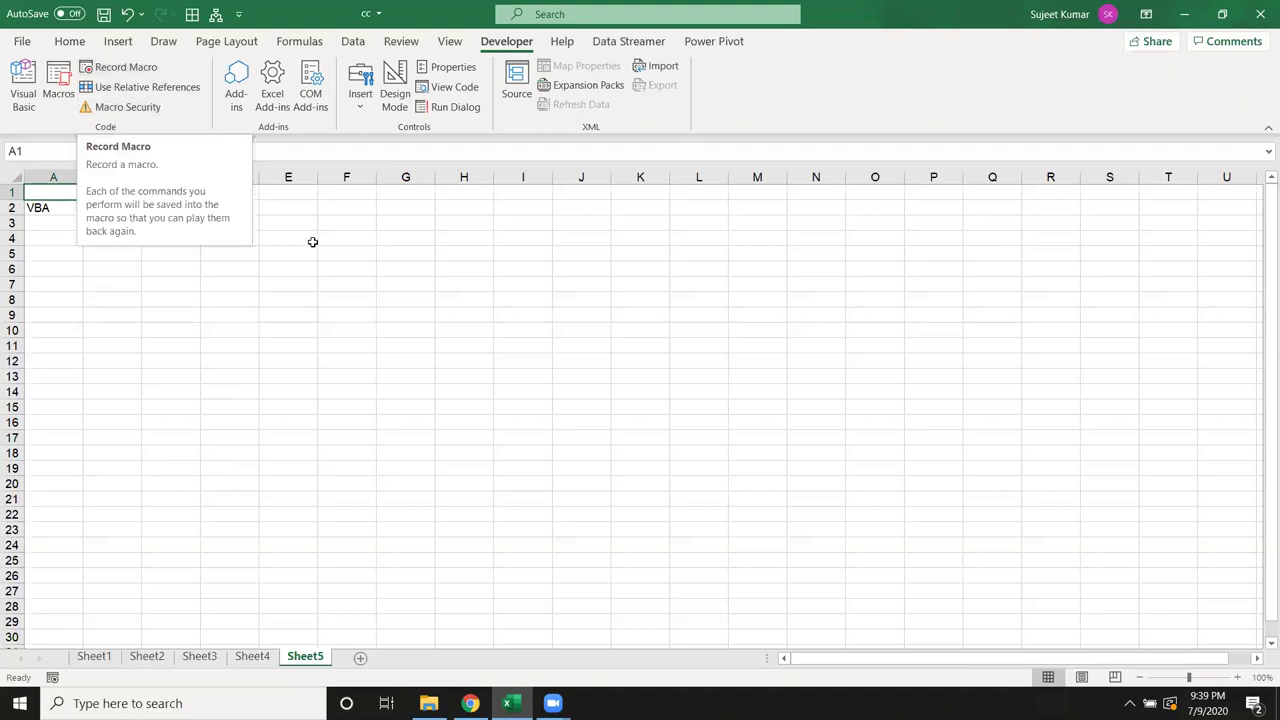
pyautogui.moveTo(302, 238); pyautogui.dragTo(376, 297)
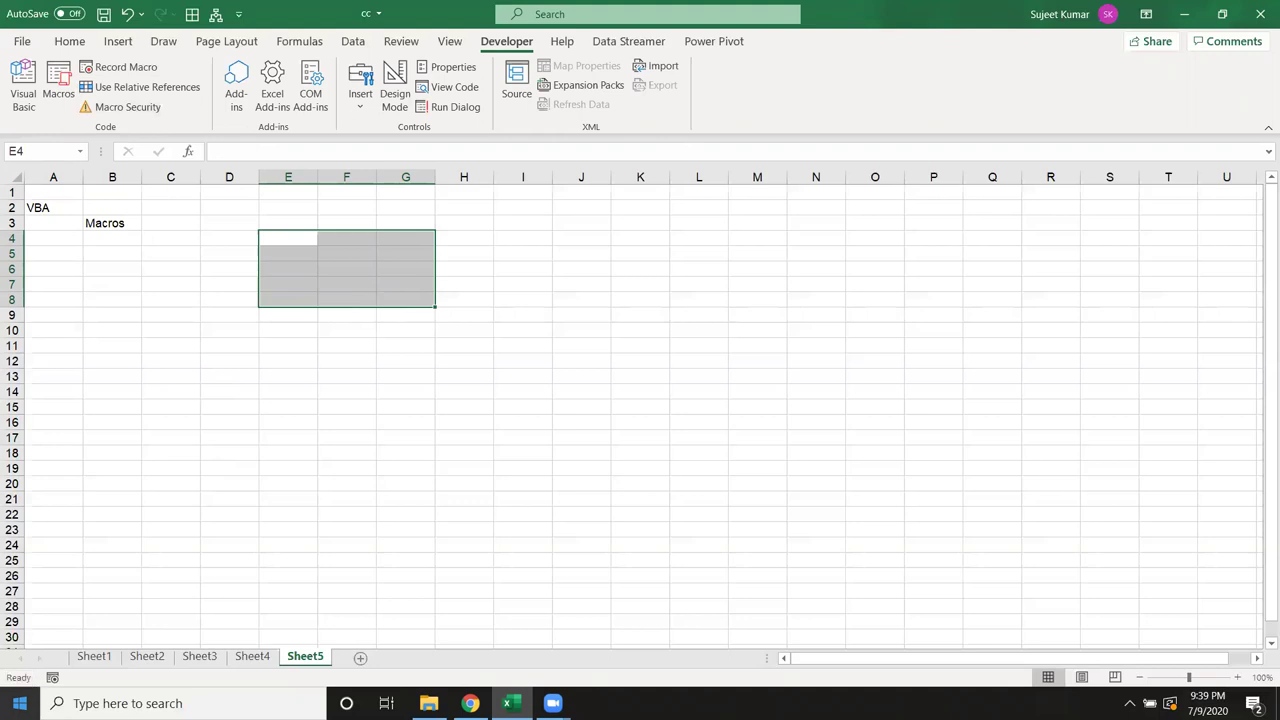
pyautogui.click(120, 338)
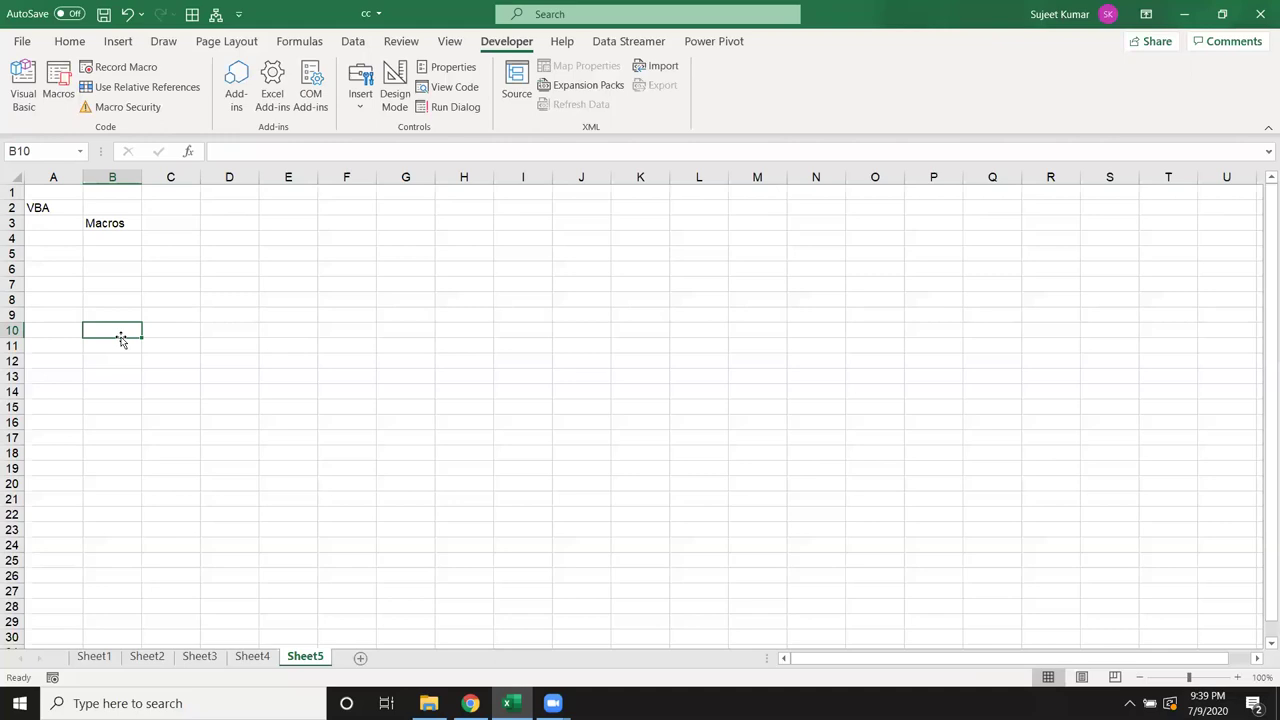
pyautogui.click(106, 218)
pyautogui.click(191, 238)
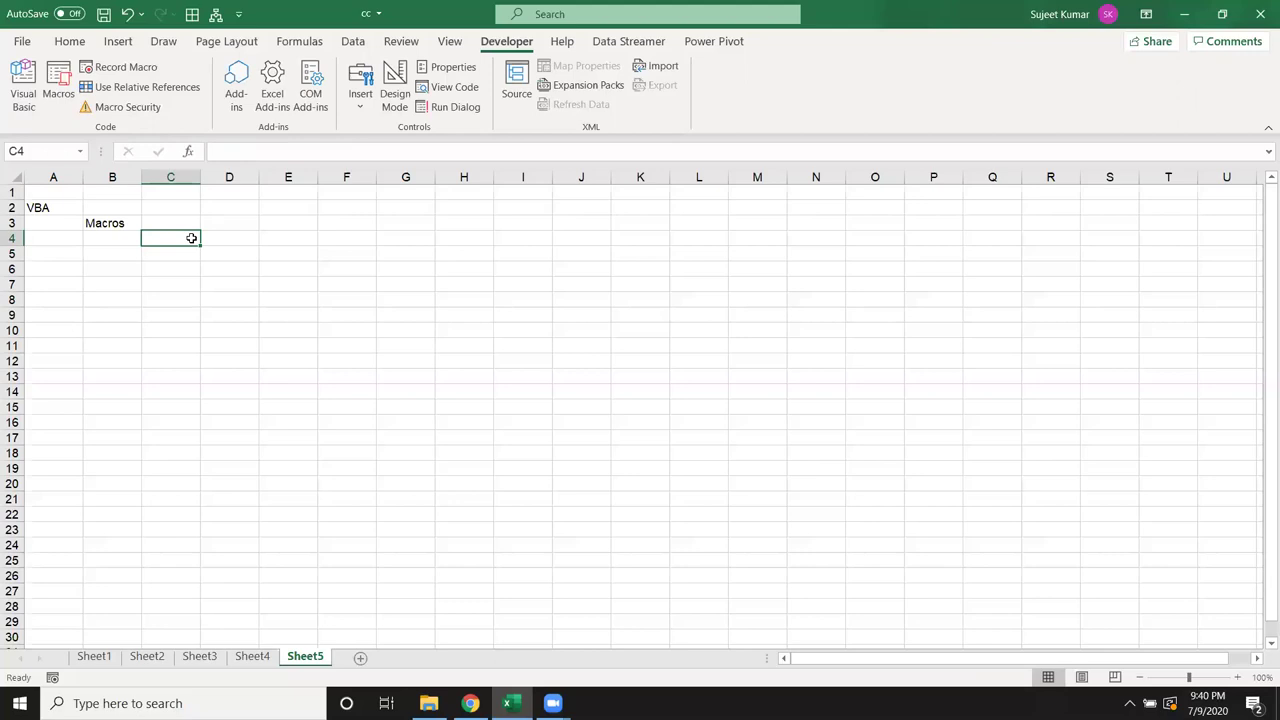
pyautogui.press('Left')
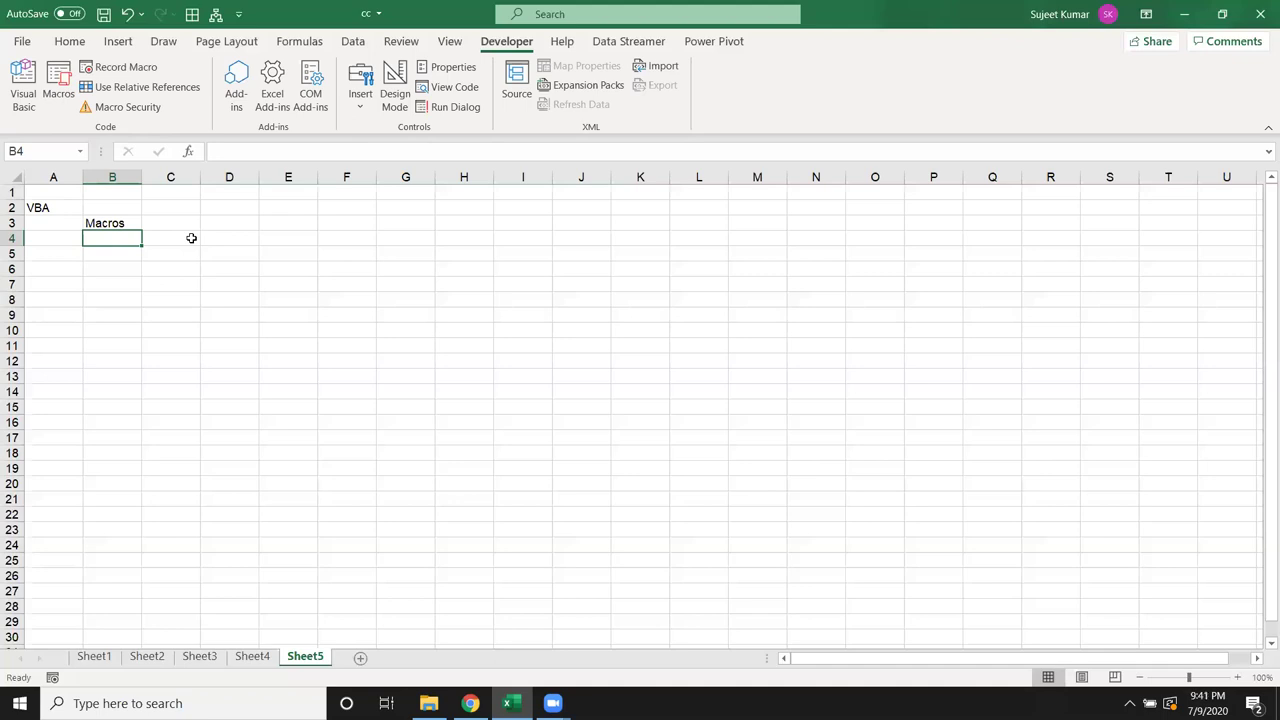
# Enter the label Function in cell B7 below Macros
pyautogui.press('Up')
pyautogui.press('Up')
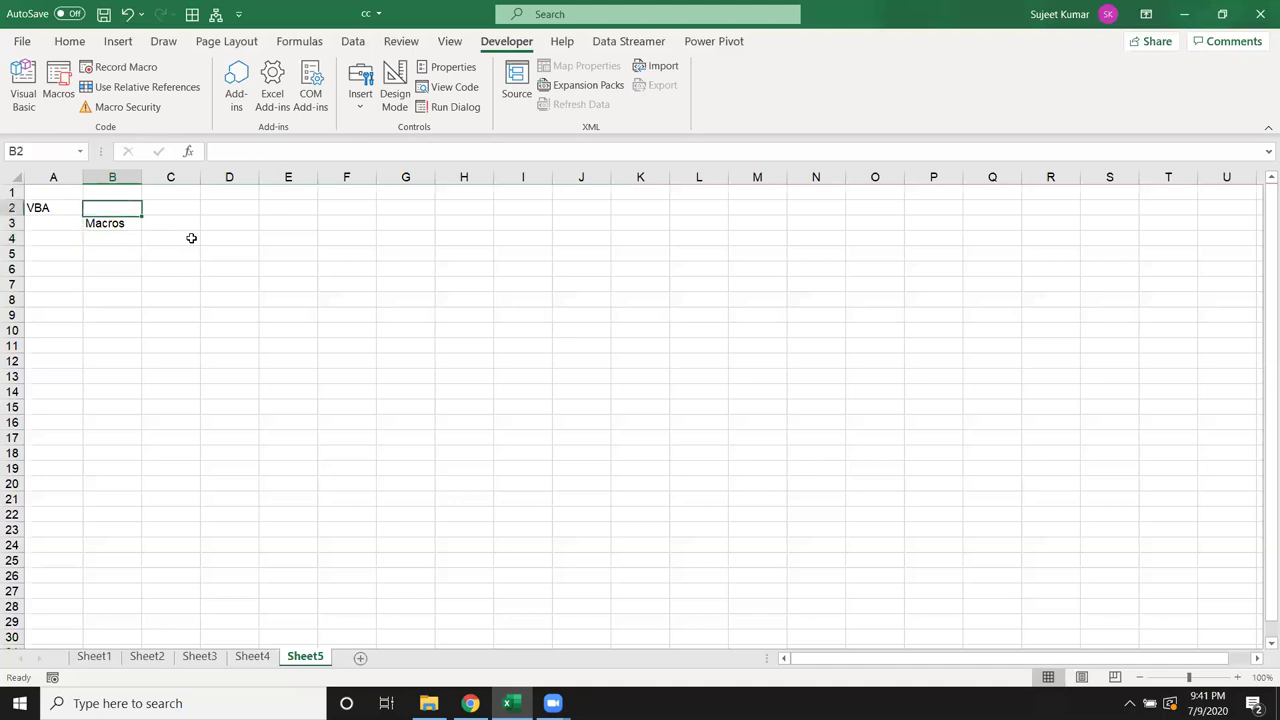
pyautogui.press('Left')
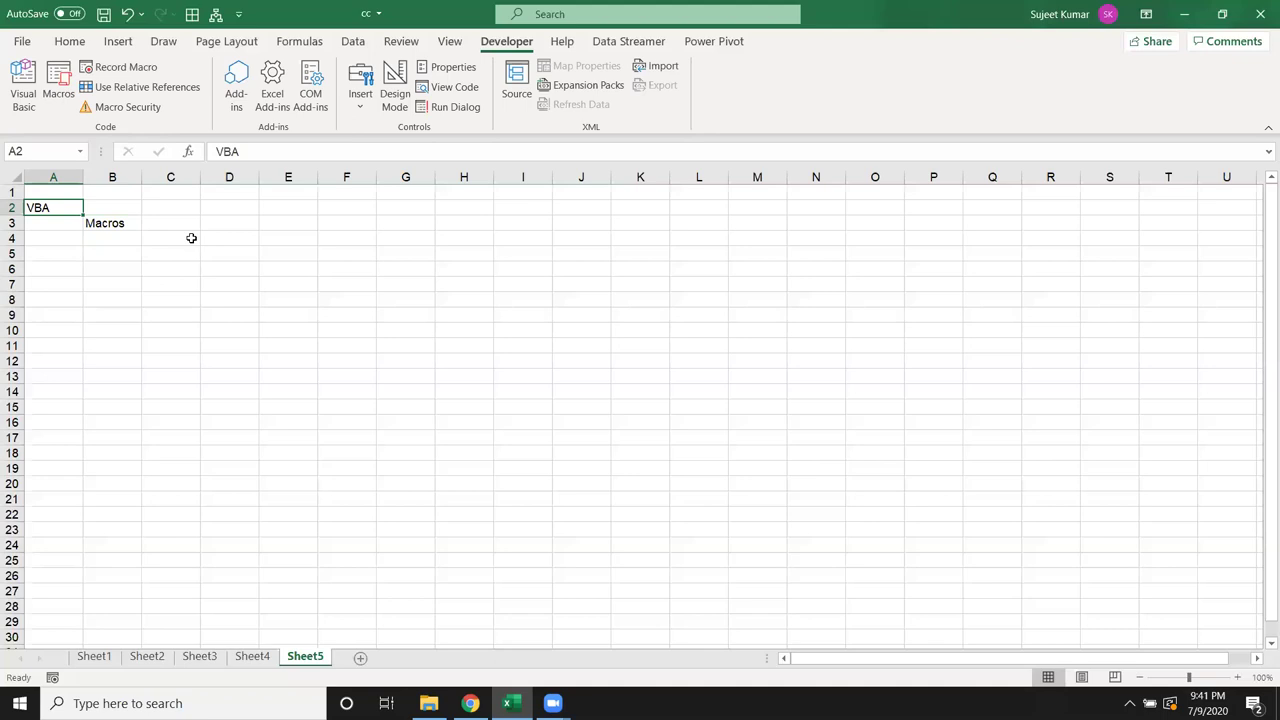
pyautogui.press('Down')
pyautogui.press('Down')
pyautogui.press('Down')
pyautogui.press('Down')
pyautogui.press('Right')
pyautogui.press('Up')
pyautogui.press('Up')
pyautogui.press('Up')
pyautogui.press('Down')
pyautogui.press('Down')
pyautogui.press('Down')
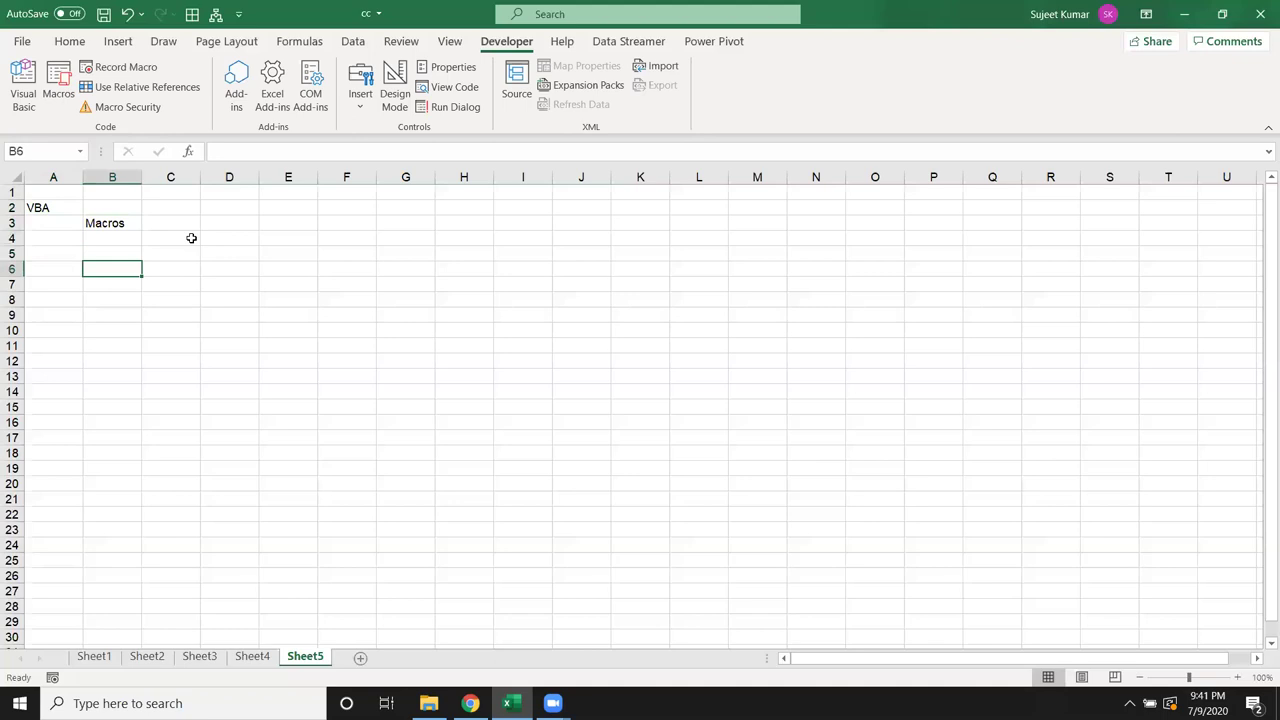
pyautogui.press('Down')
pyautogui.write('Function')
pyautogui.press('Return')
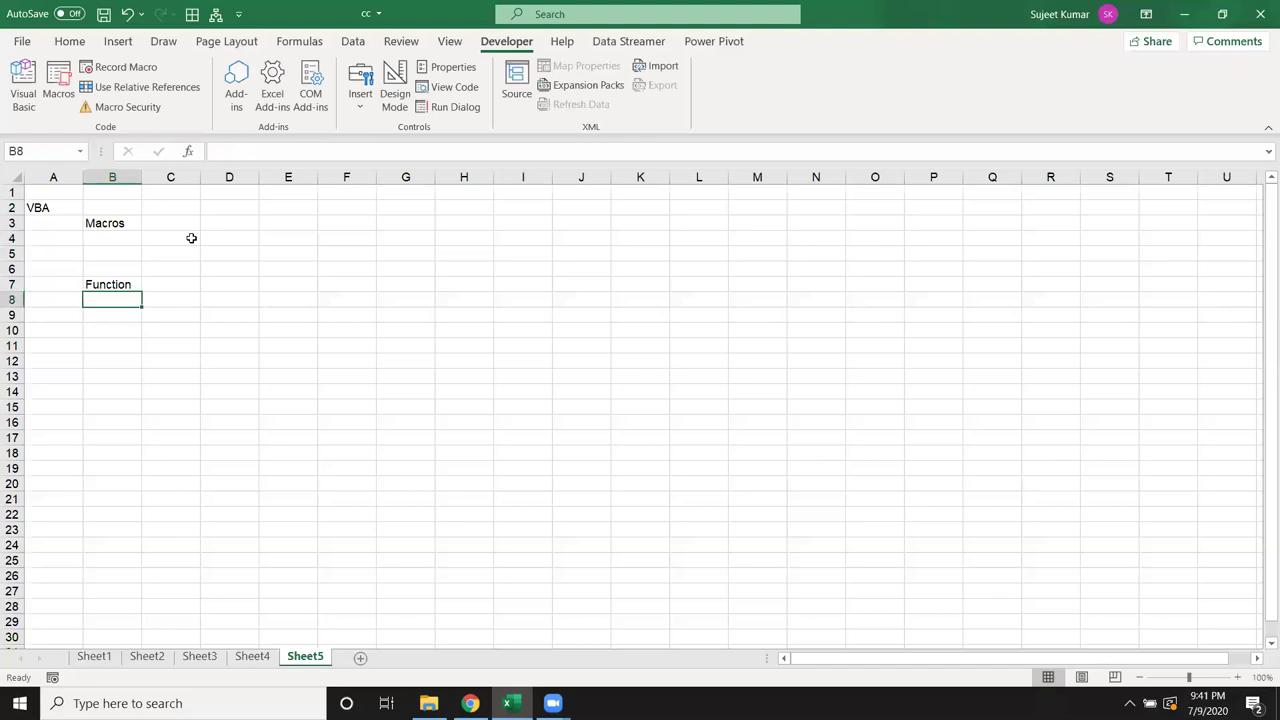
# Start a =VLOOKUP formula in D8, cancel it, then reselect the Function label in B7
pyautogui.press('Right')
pyautogui.press('Right')
pyautogui.write('=')
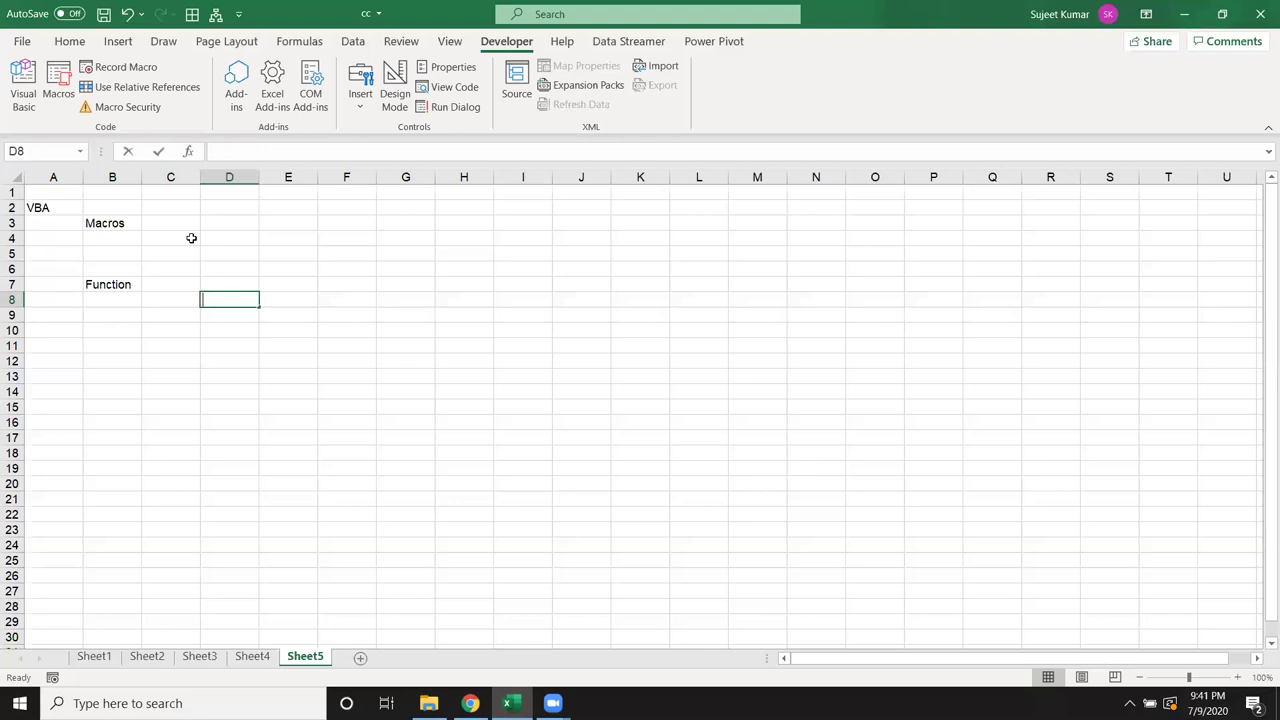
pyautogui.write('vl')
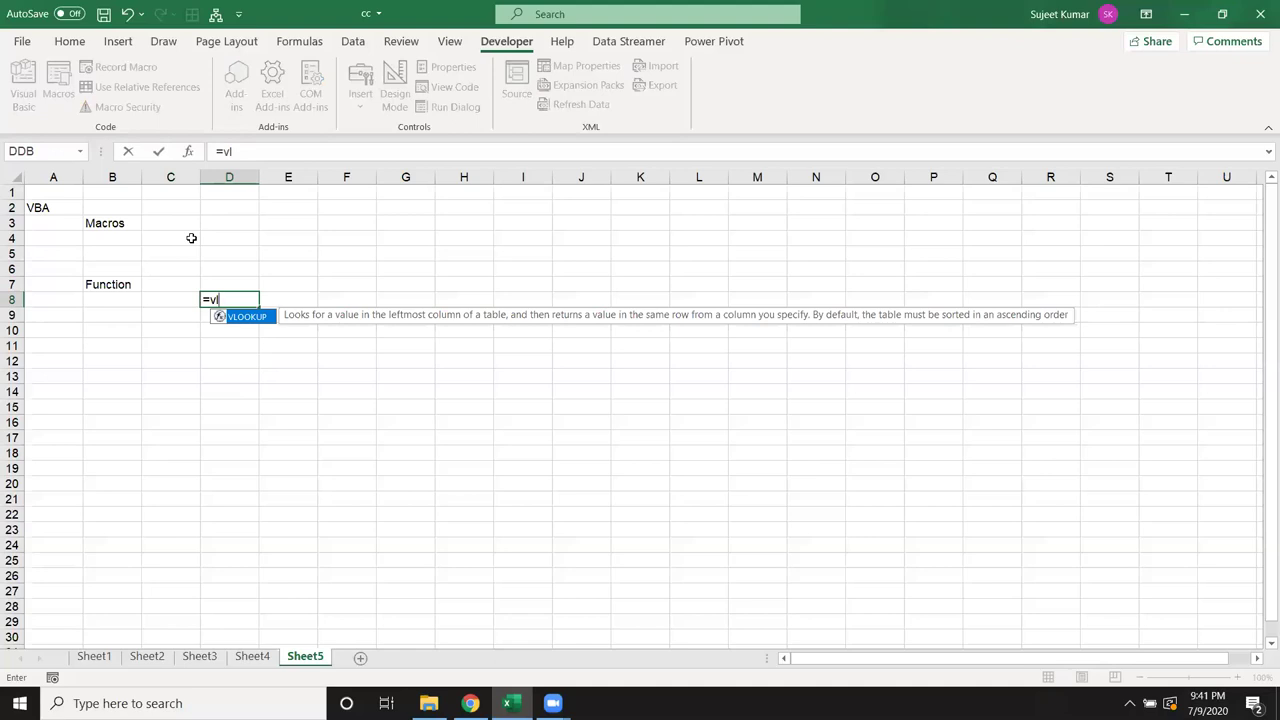
pyautogui.press('Escape')
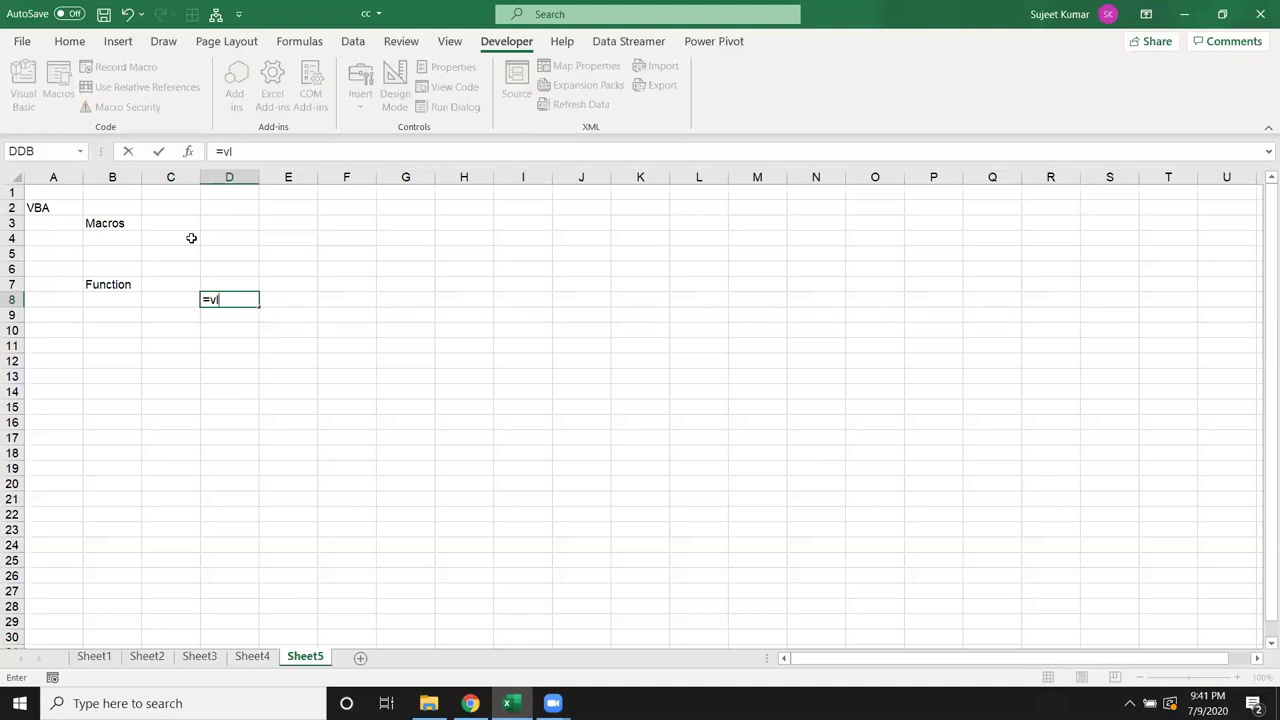
pyautogui.press('Escape')
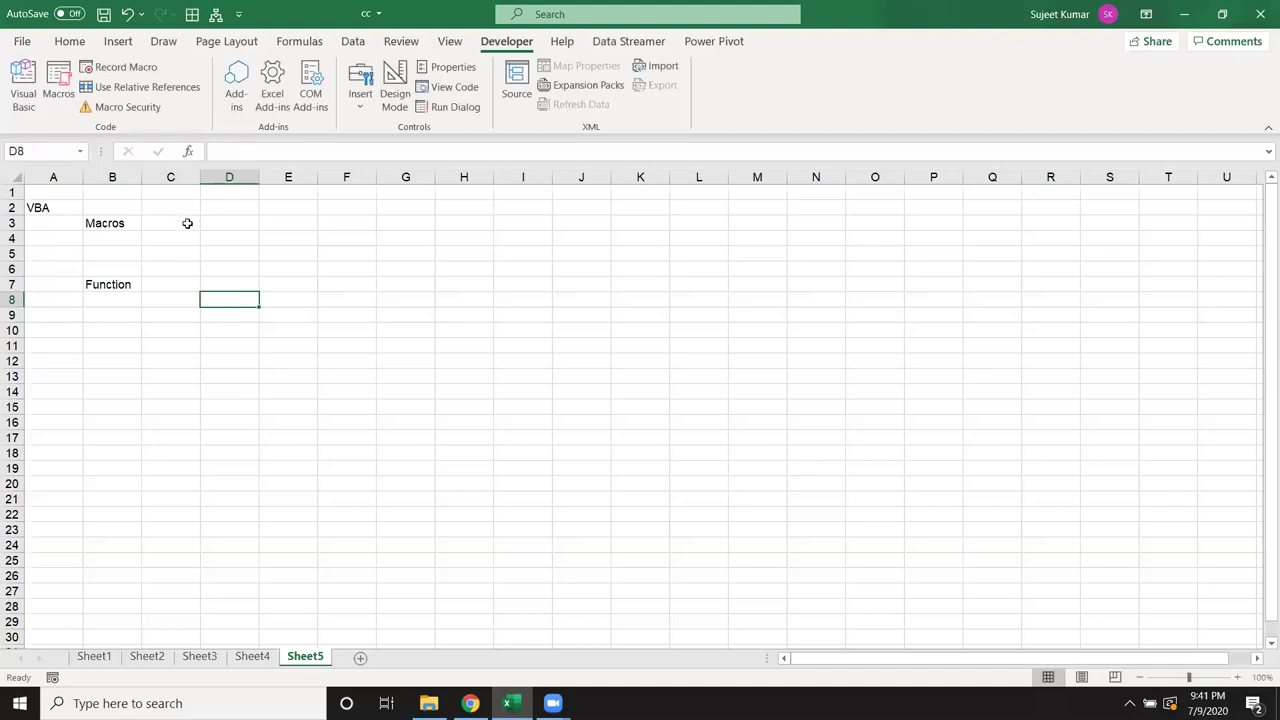
pyautogui.click(185, 223)
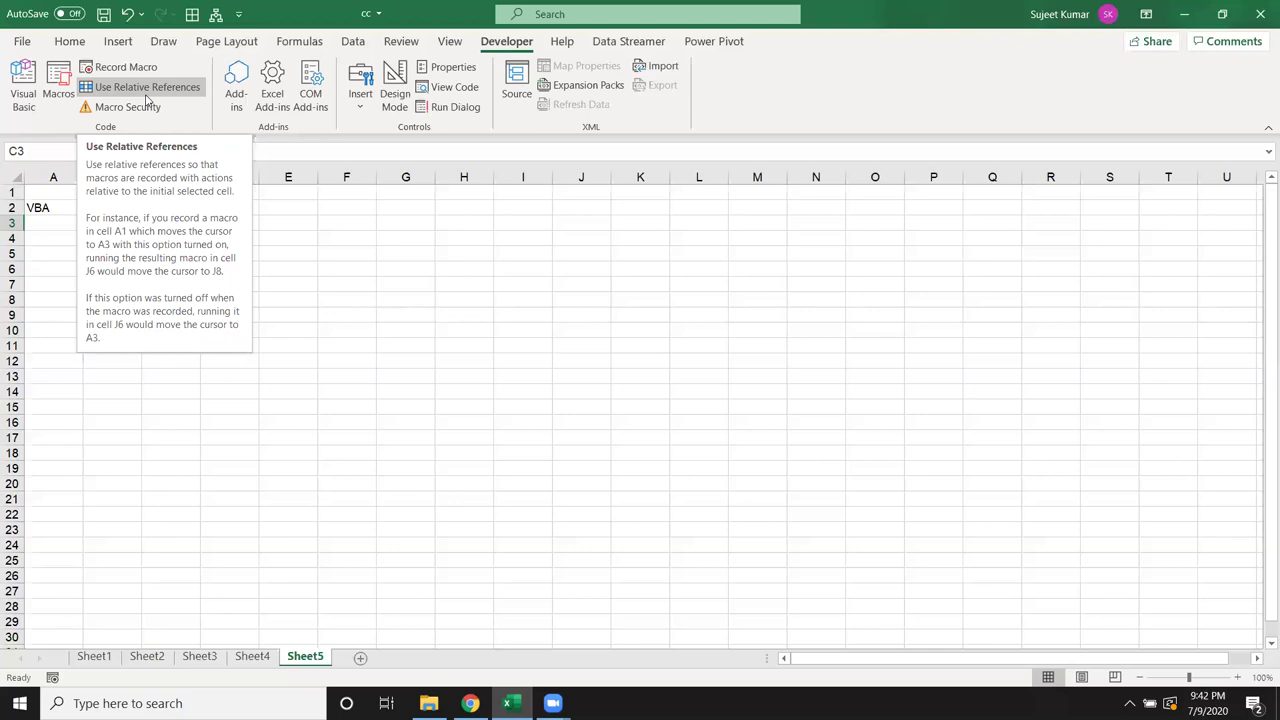
pyautogui.click(374, 410)
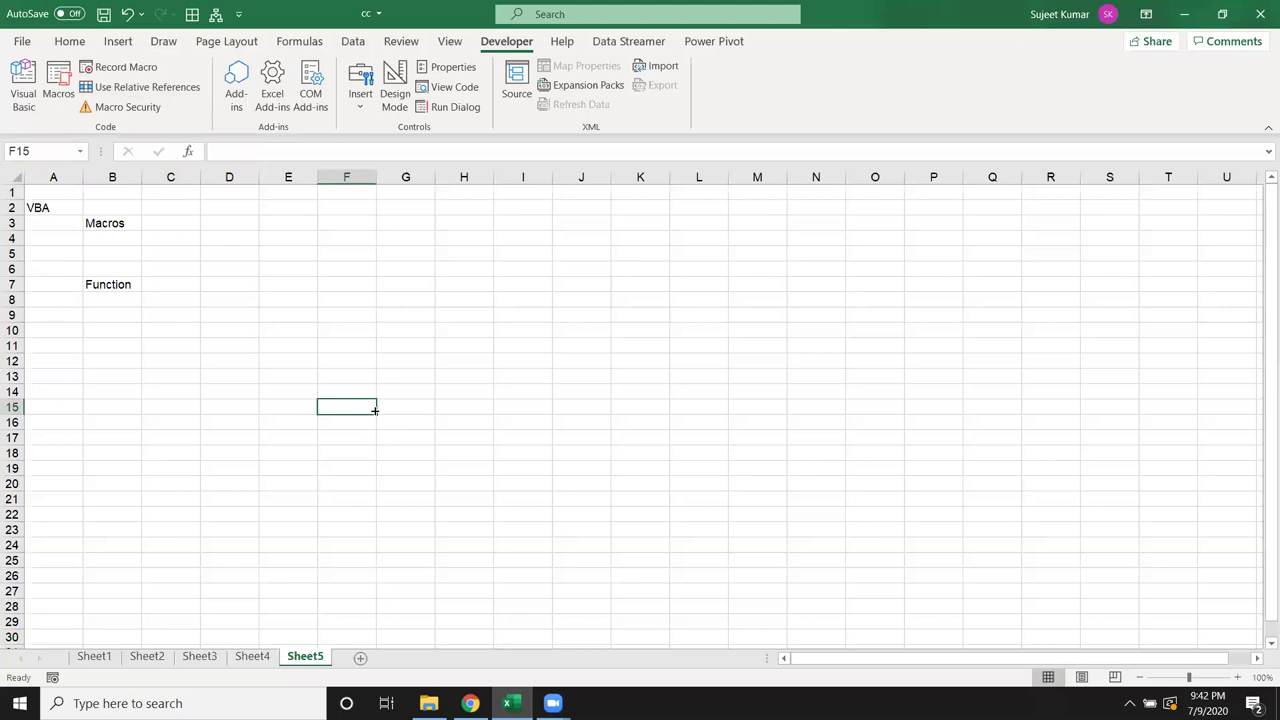
pyautogui.click(130, 285)
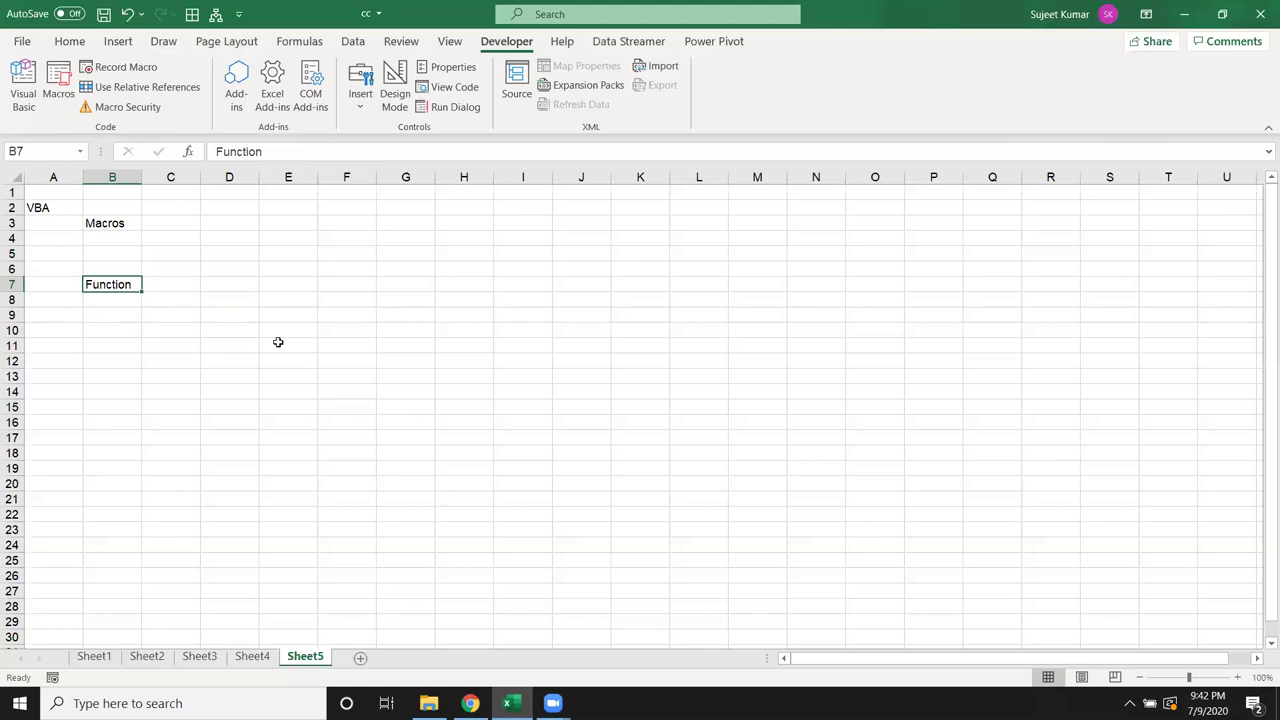
# Enter the label Userform in cell B11 below Function
pyautogui.press('Down')
pyautogui.press('Down')
pyautogui.press('Down')
pyautogui.press('Down')
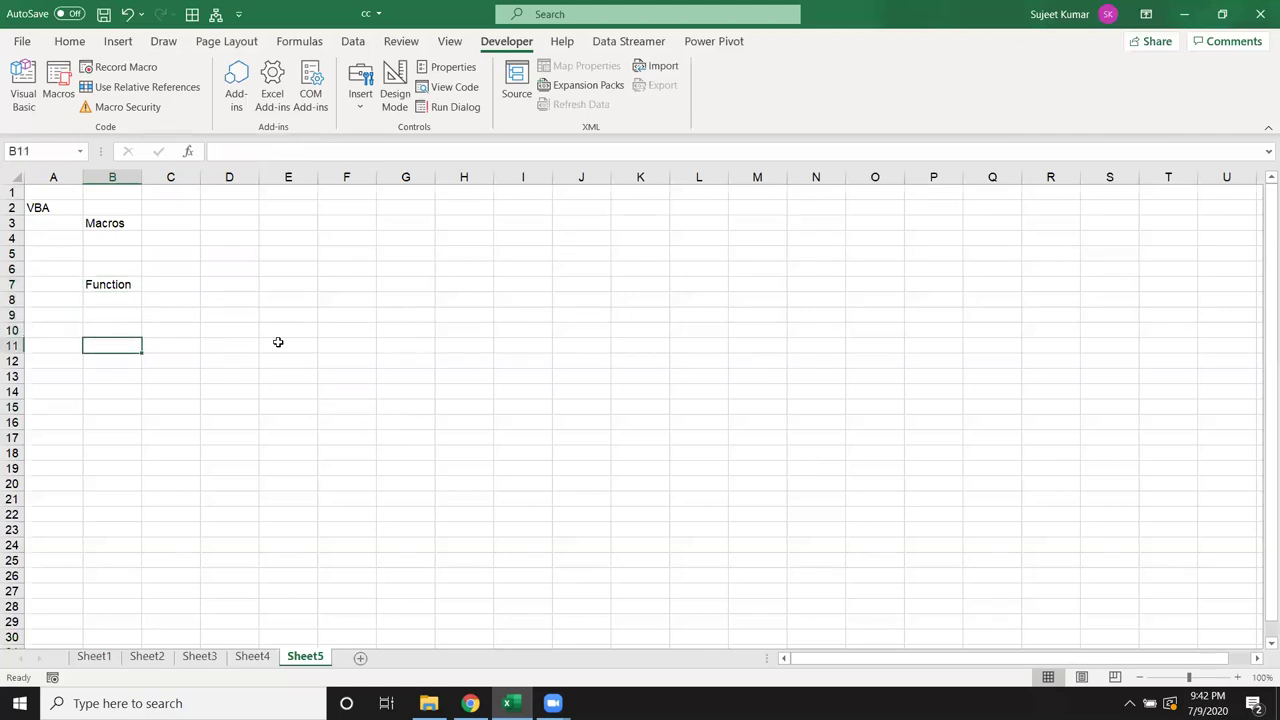
pyautogui.write('Userform')
pyautogui.press('Return')
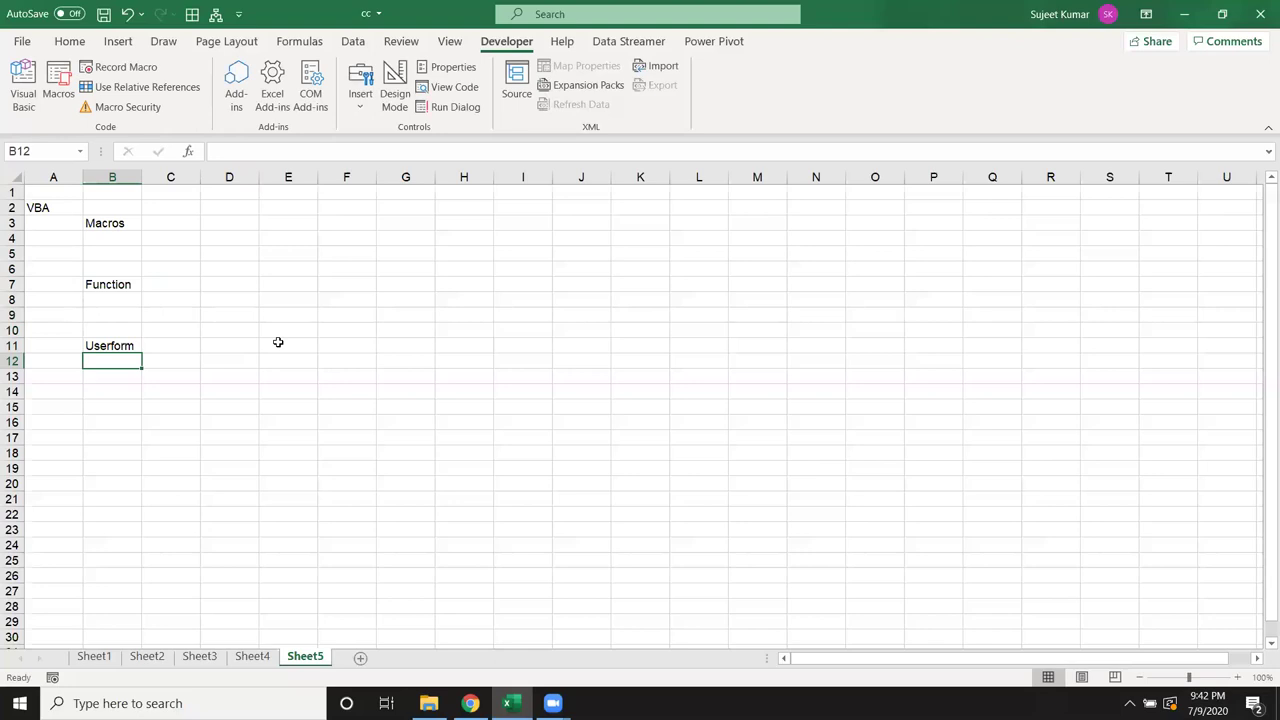
pyautogui.press('Up')
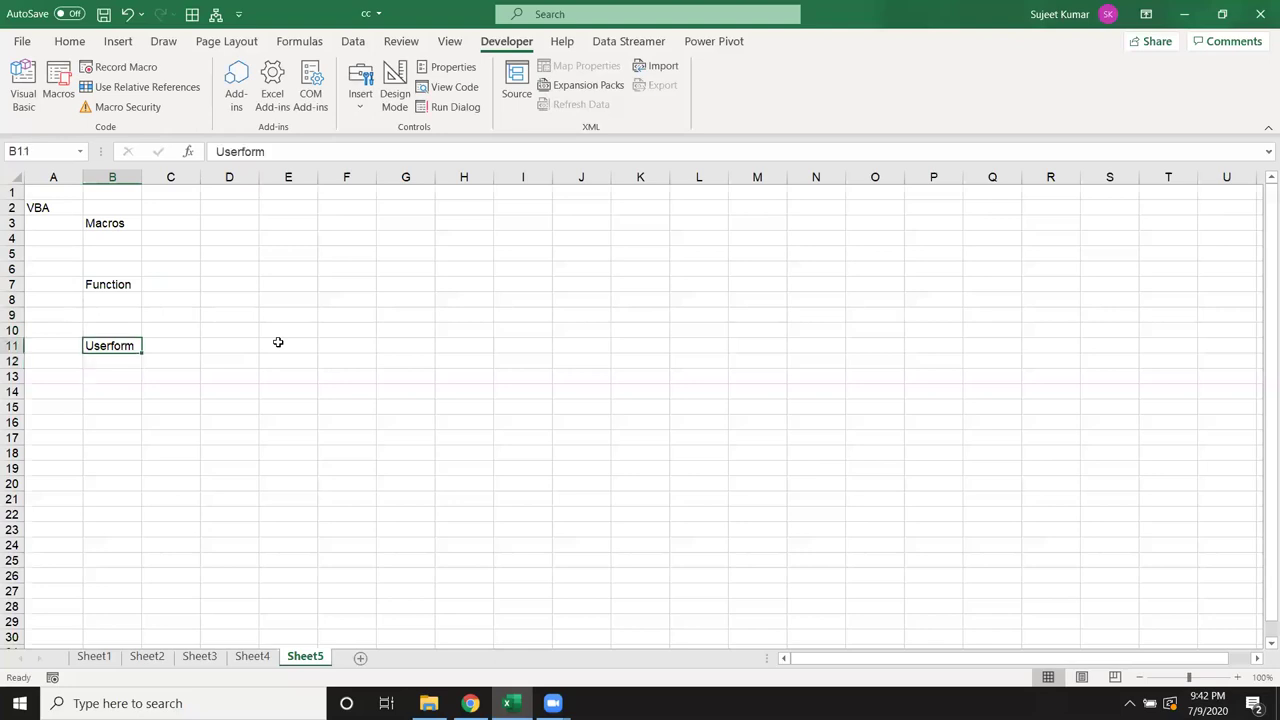
# Open the Developer Macros list, then close it without running anything
pyautogui.click(268, 414)
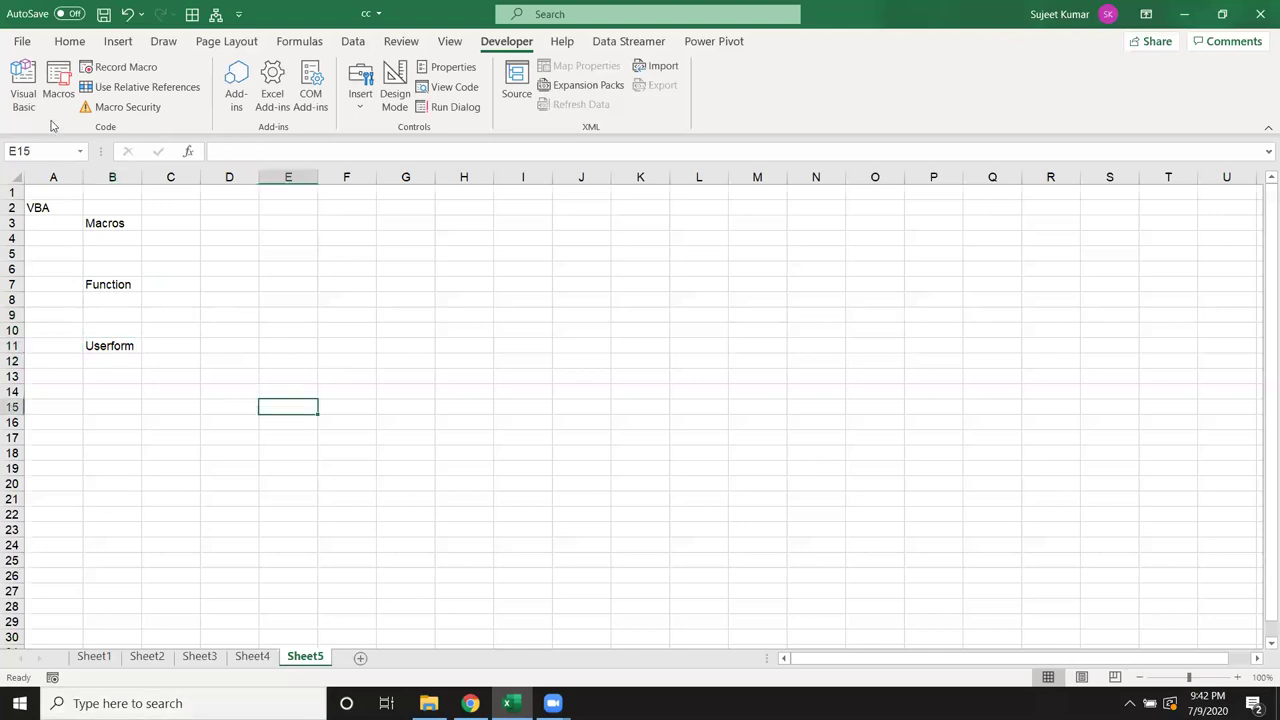
pyautogui.click(55, 95)
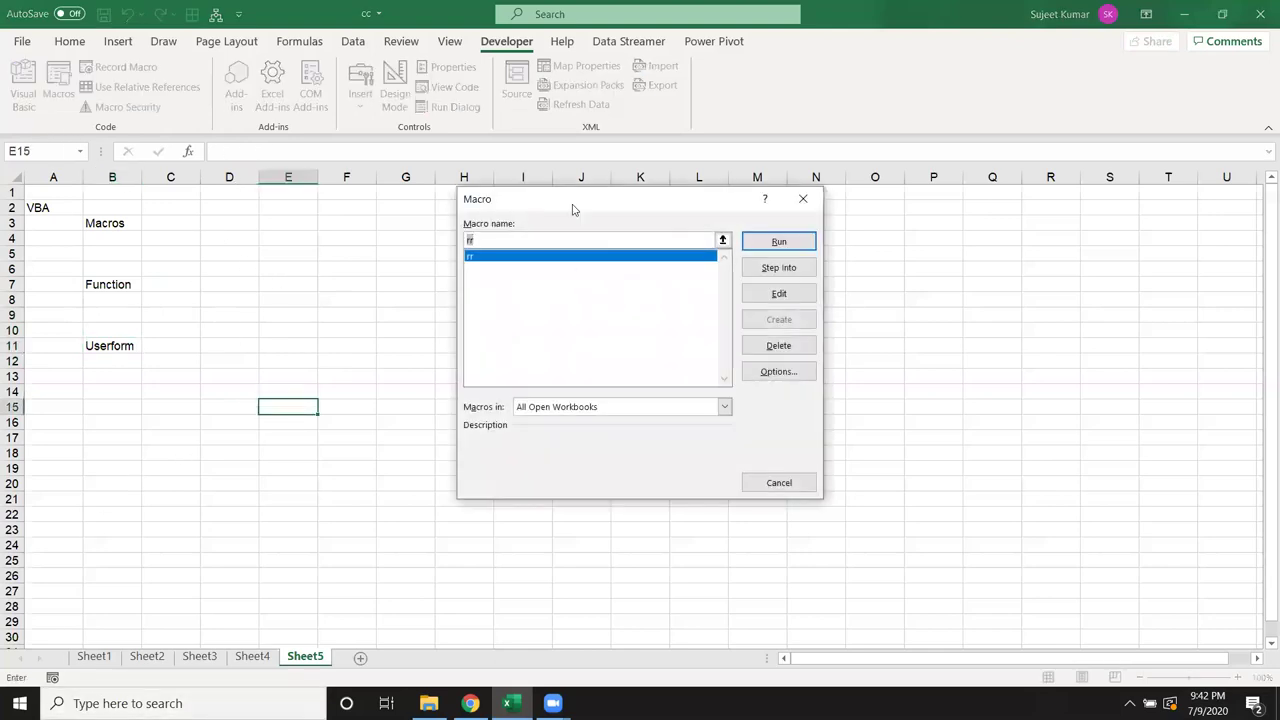
pyautogui.moveTo(568, 201); pyautogui.dragTo(423, 223)
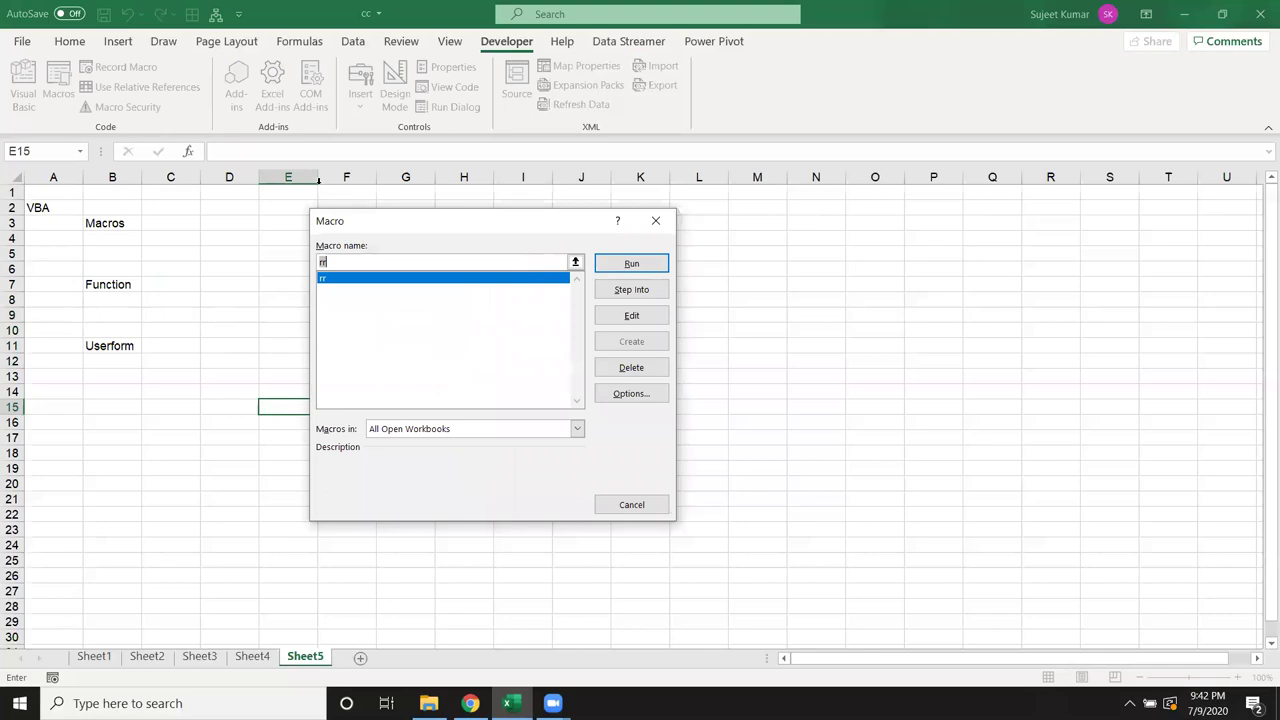
pyautogui.press('Escape')
# Open Insert > PivotTable and cancel the Create PivotTable dialog
pyautogui.click(113, 45)
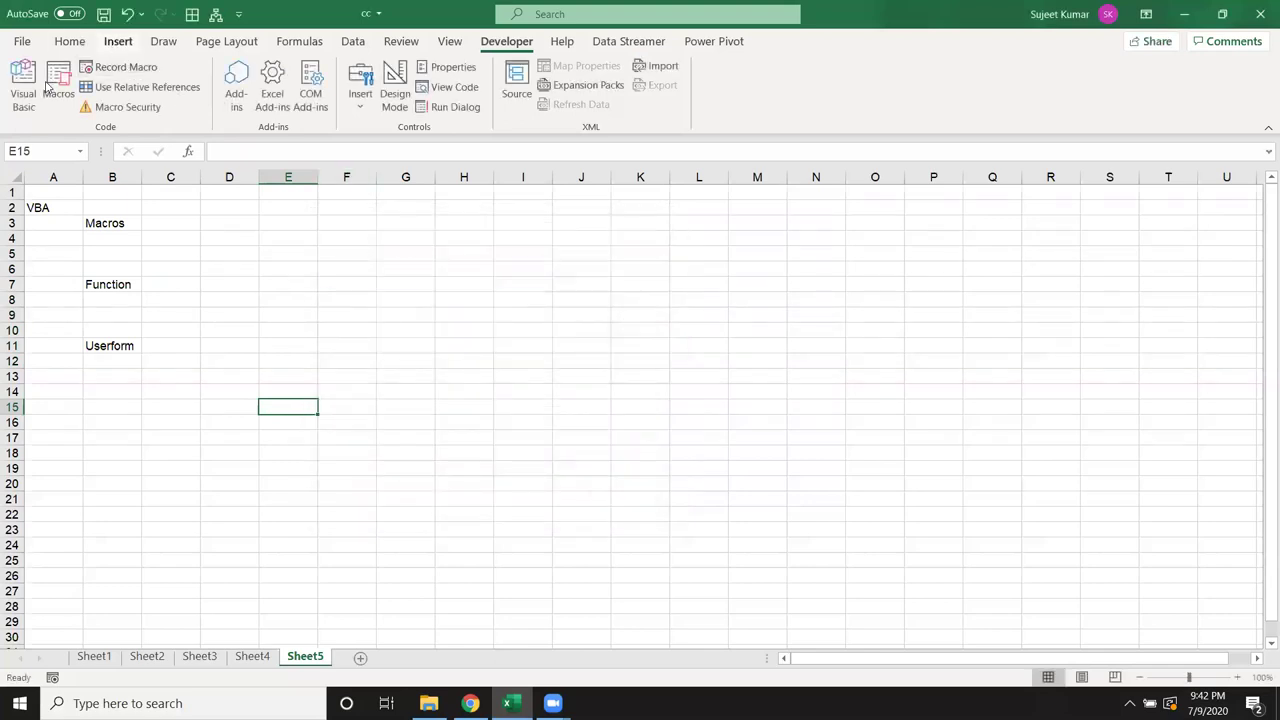
pyautogui.click(30, 82)
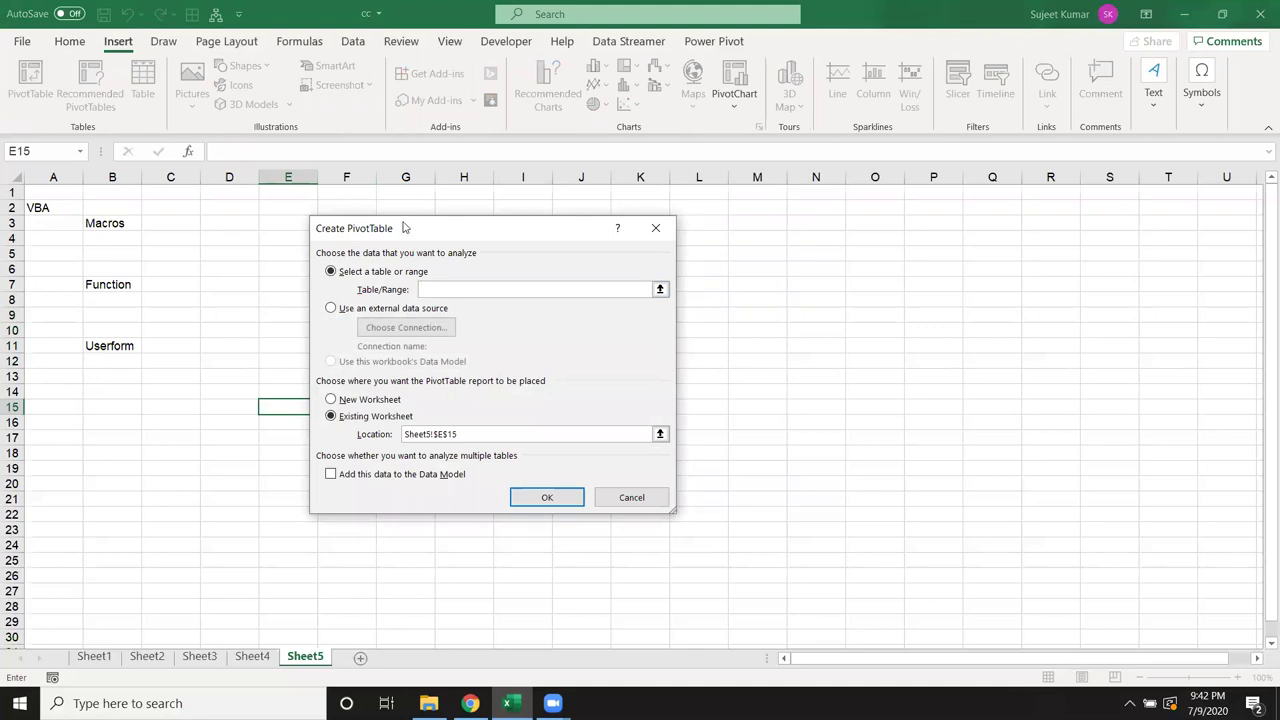
pyautogui.moveTo(403, 229); pyautogui.dragTo(391, 193)
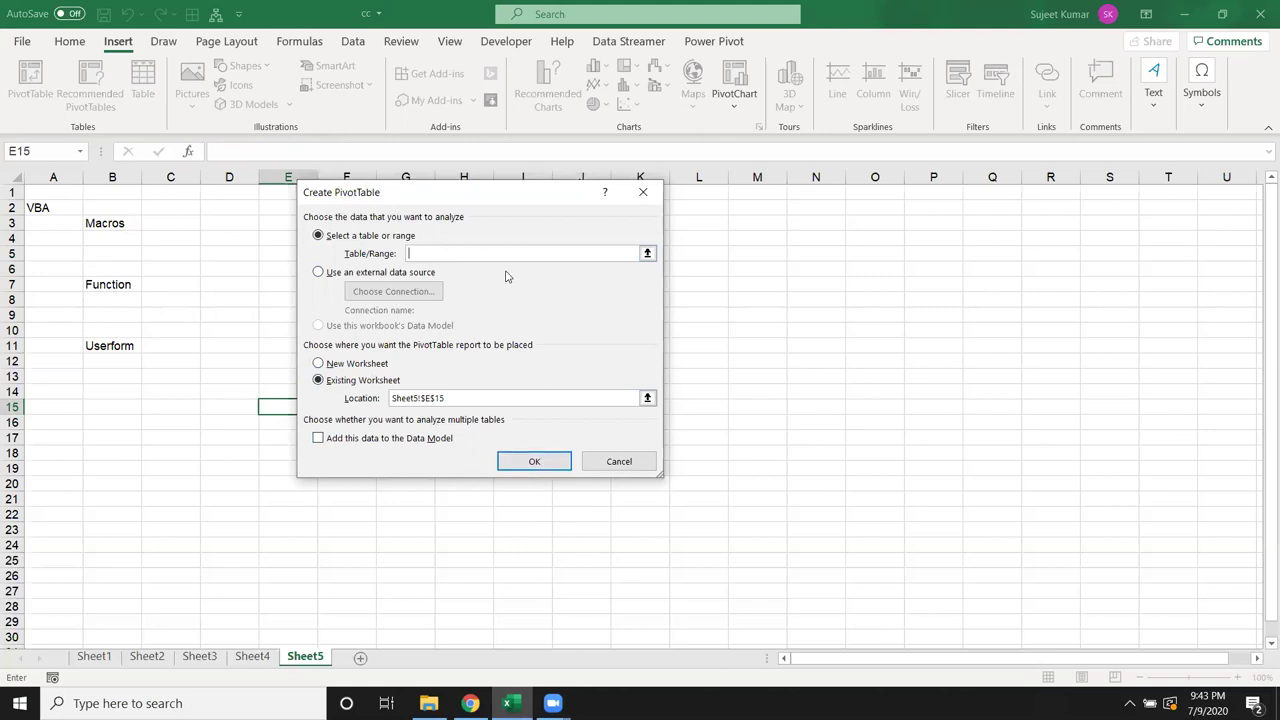
pyautogui.press('Escape')
# Select cells around the labels, ending on Macros in B3
pyautogui.click(104, 212)
pyautogui.click(110, 231)
pyautogui.click(109, 222)
pyautogui.click(71, 207)
pyautogui.click(78, 222)
pyautogui.click(109, 225)
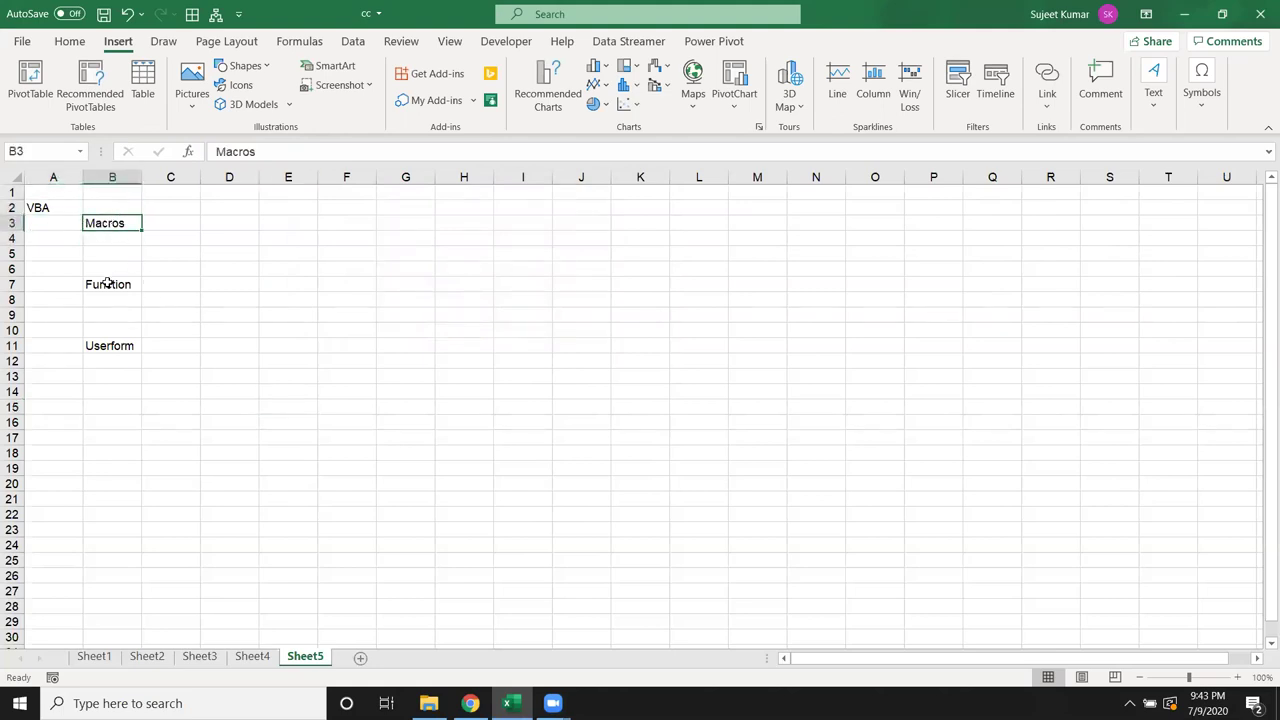
pyautogui.keyDown('ctrl'); pyautogui.click(109, 289); pyautogui.keyUp('ctrl')
pyautogui.keyDown('ctrl'); pyautogui.click(120, 348); pyautogui.keyUp('ctrl')
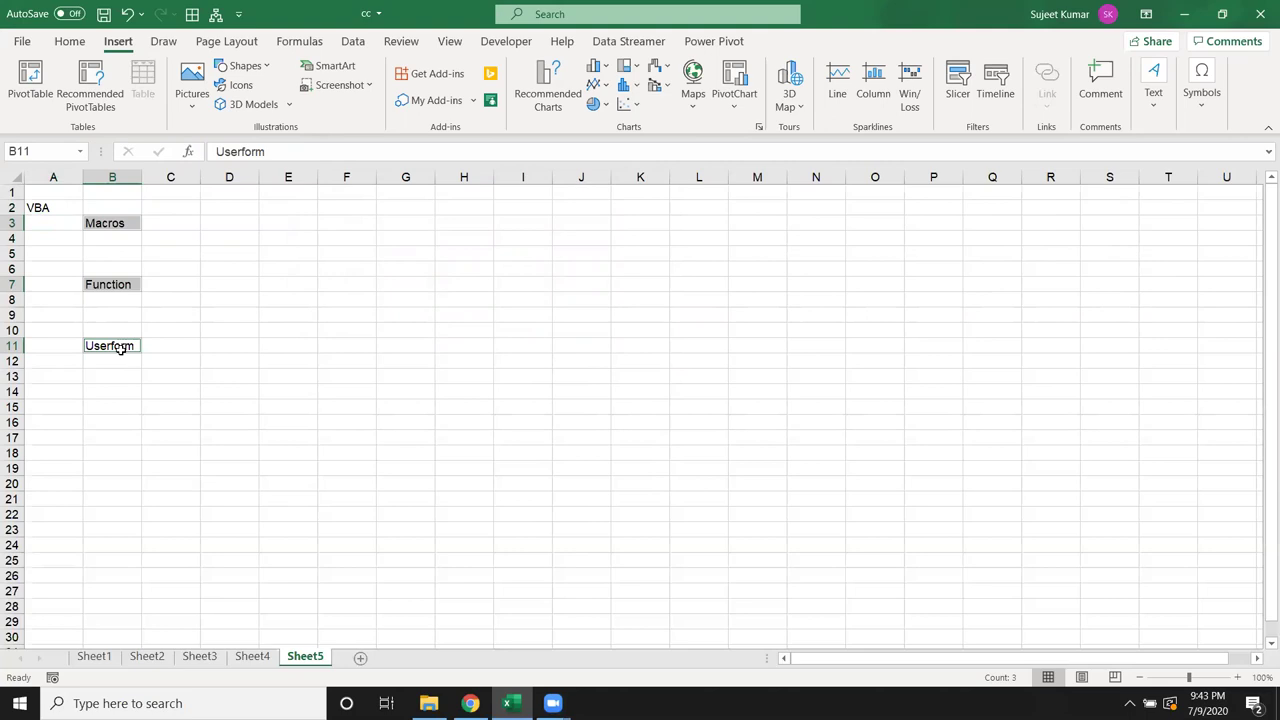
pyautogui.click(157, 296)
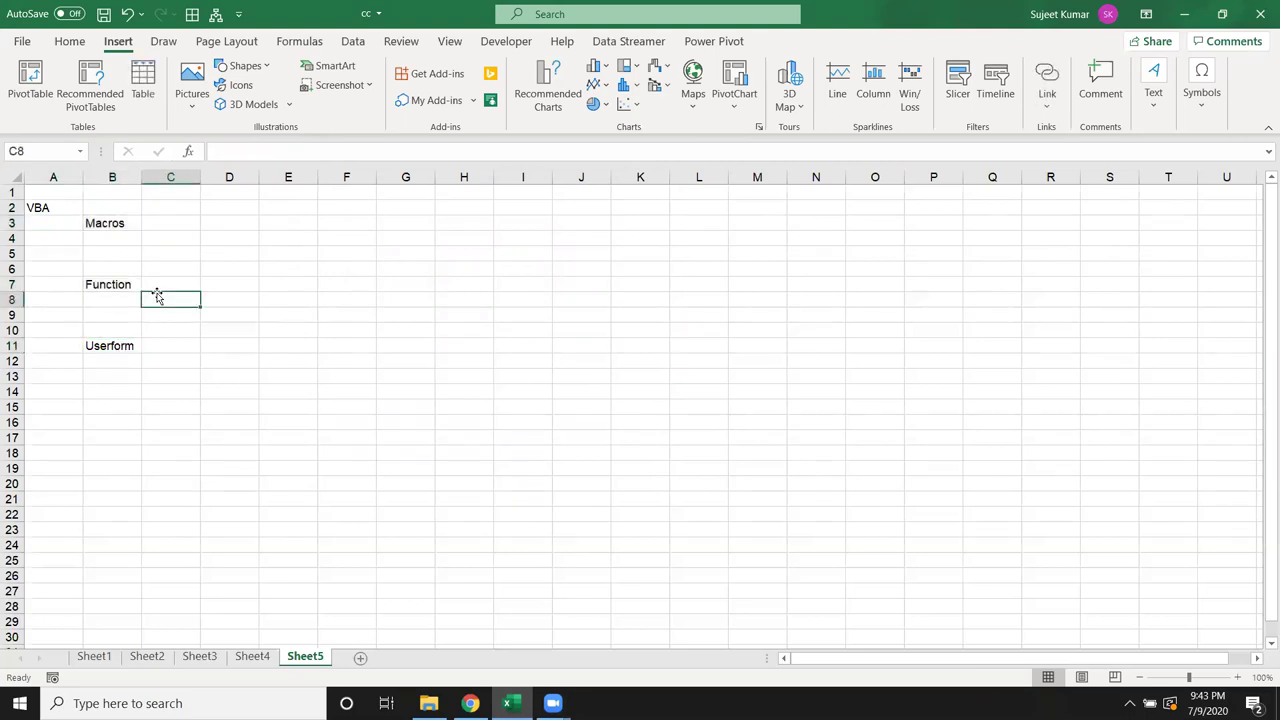
pyautogui.moveTo(117, 358); pyautogui.dragTo(93, 218)
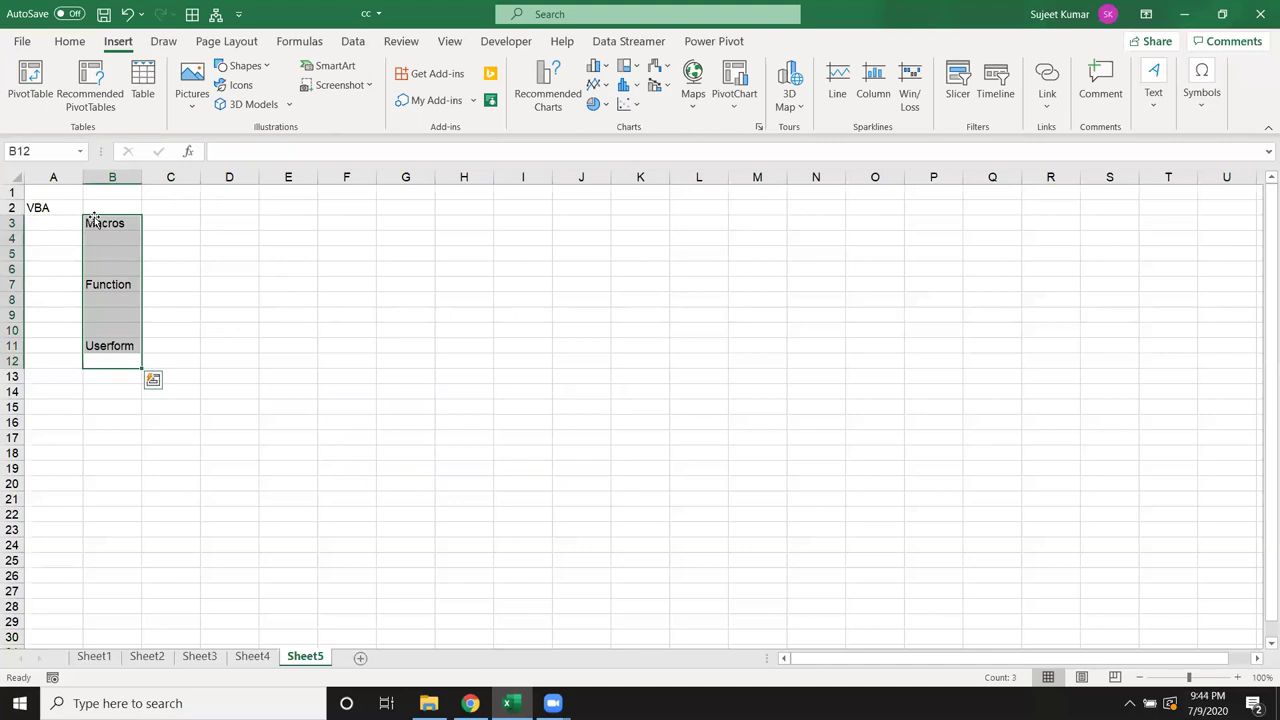
pyautogui.click(235, 245)
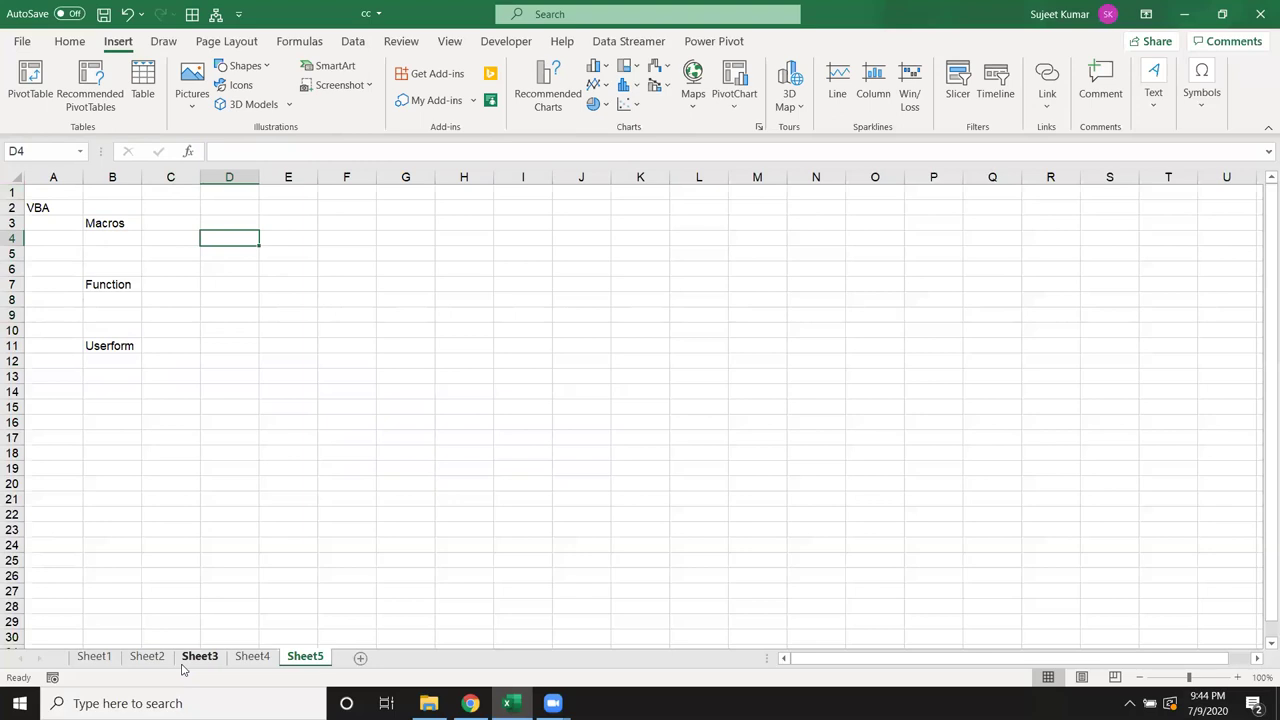
pyautogui.click(100, 664)
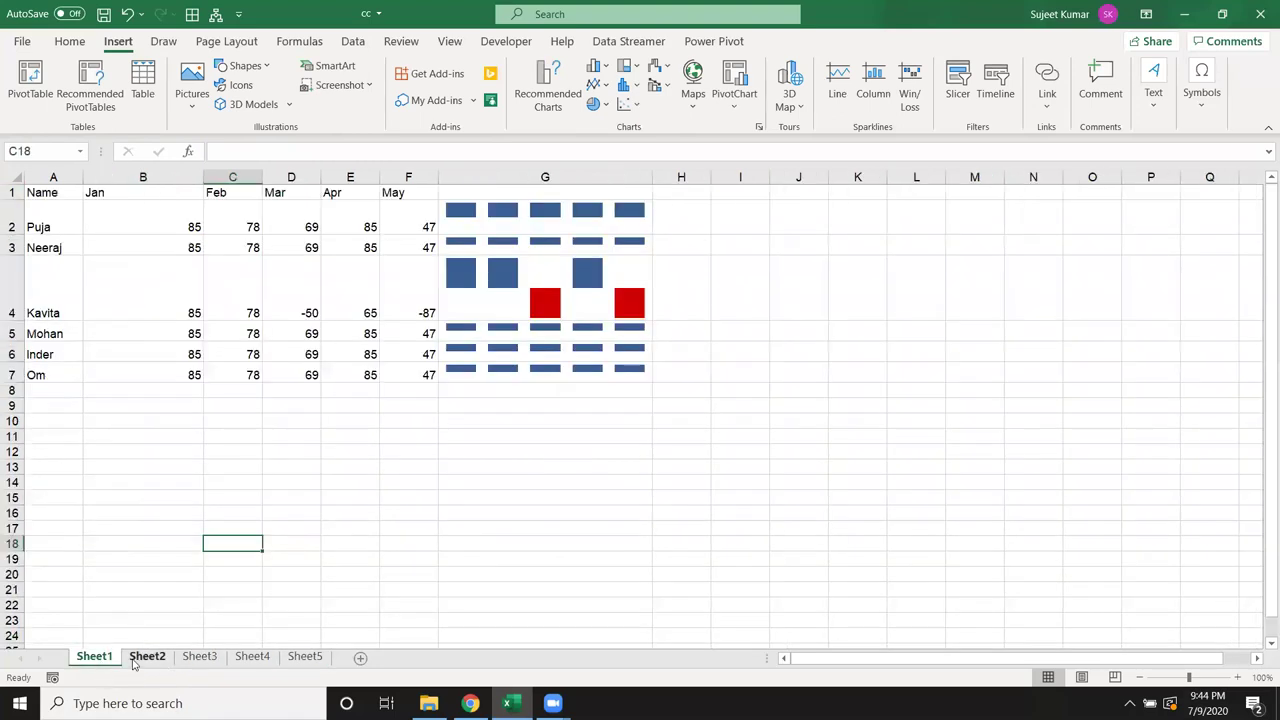
pyautogui.click(140, 658)
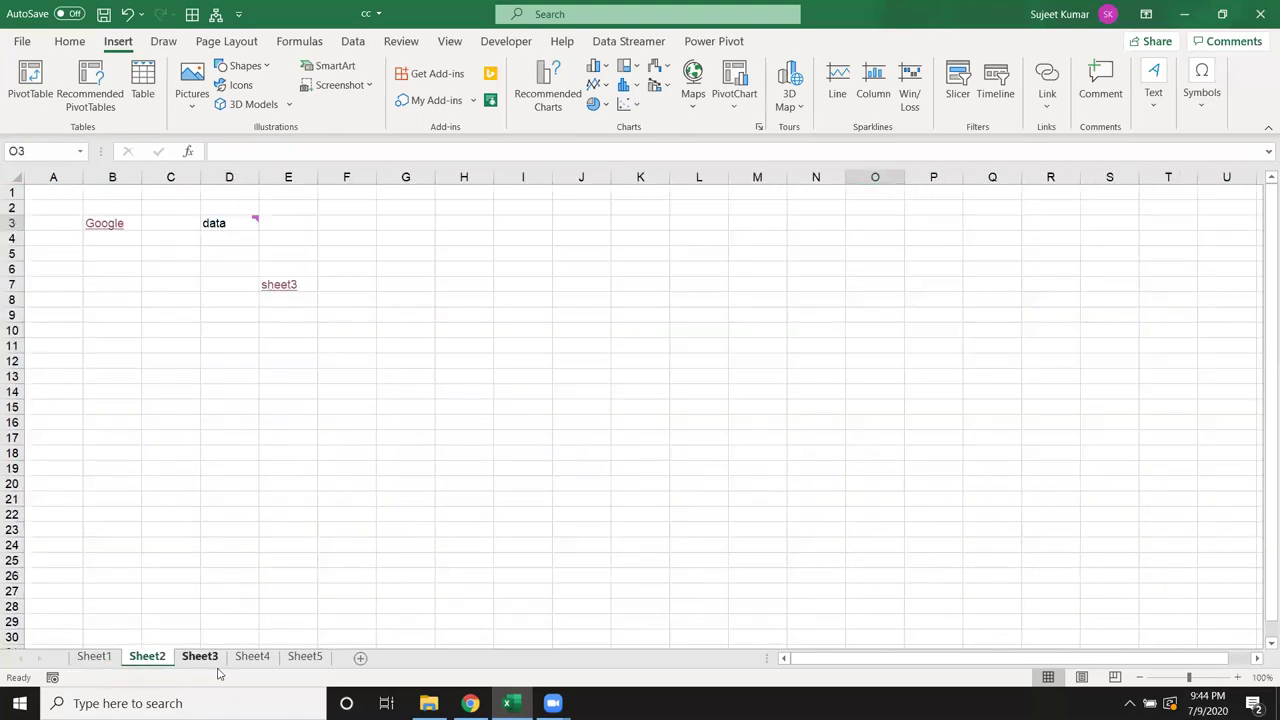
pyautogui.click(213, 662)
pyautogui.click(252, 658)
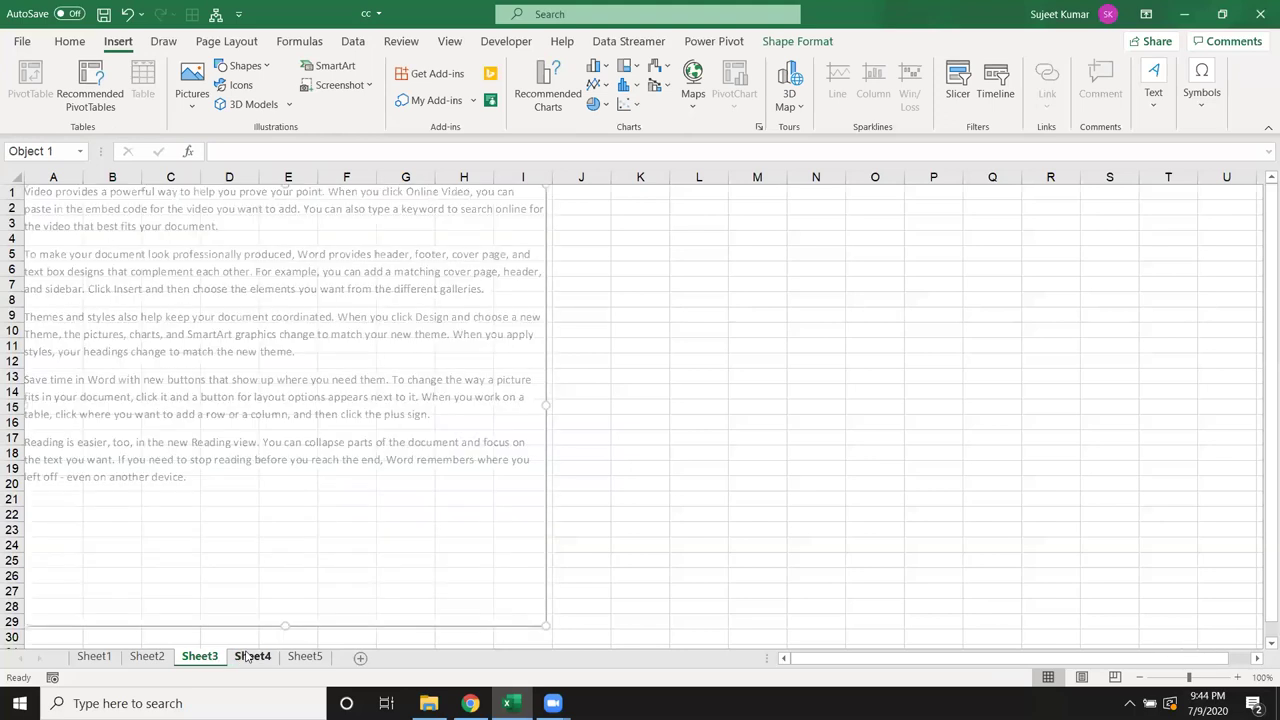
pyautogui.click(313, 659)
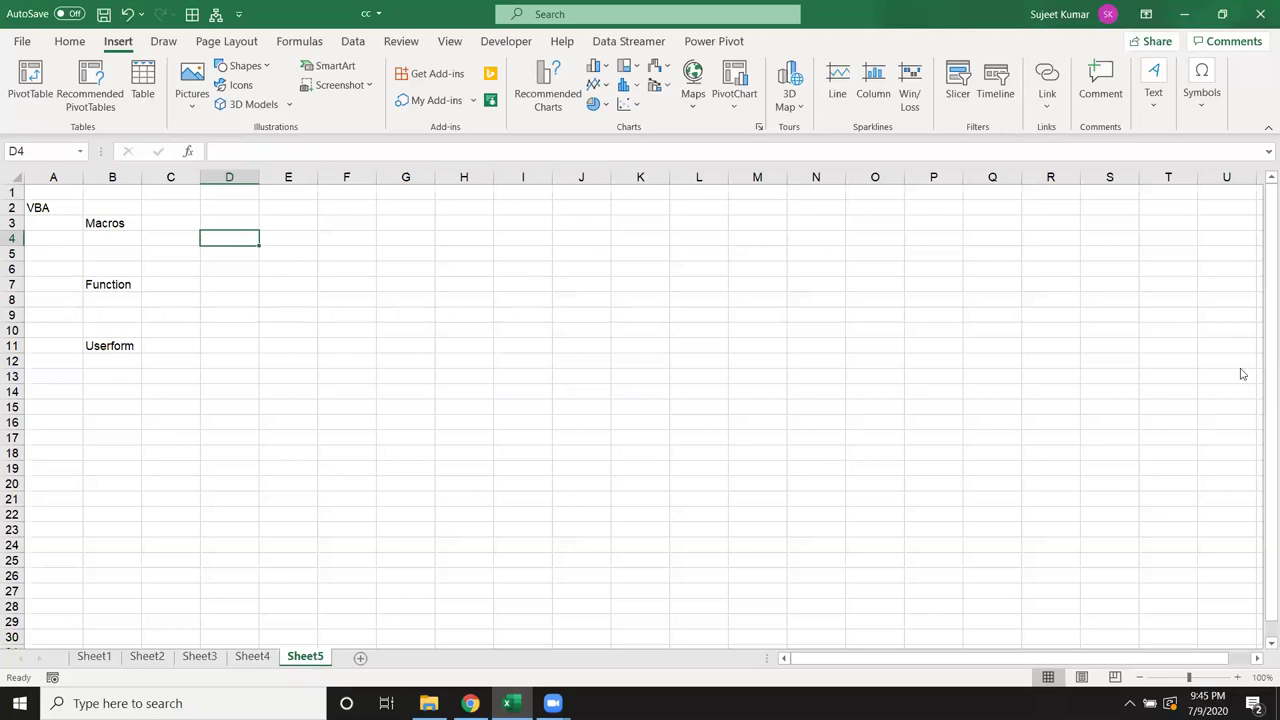
pyautogui.click(578, 300)
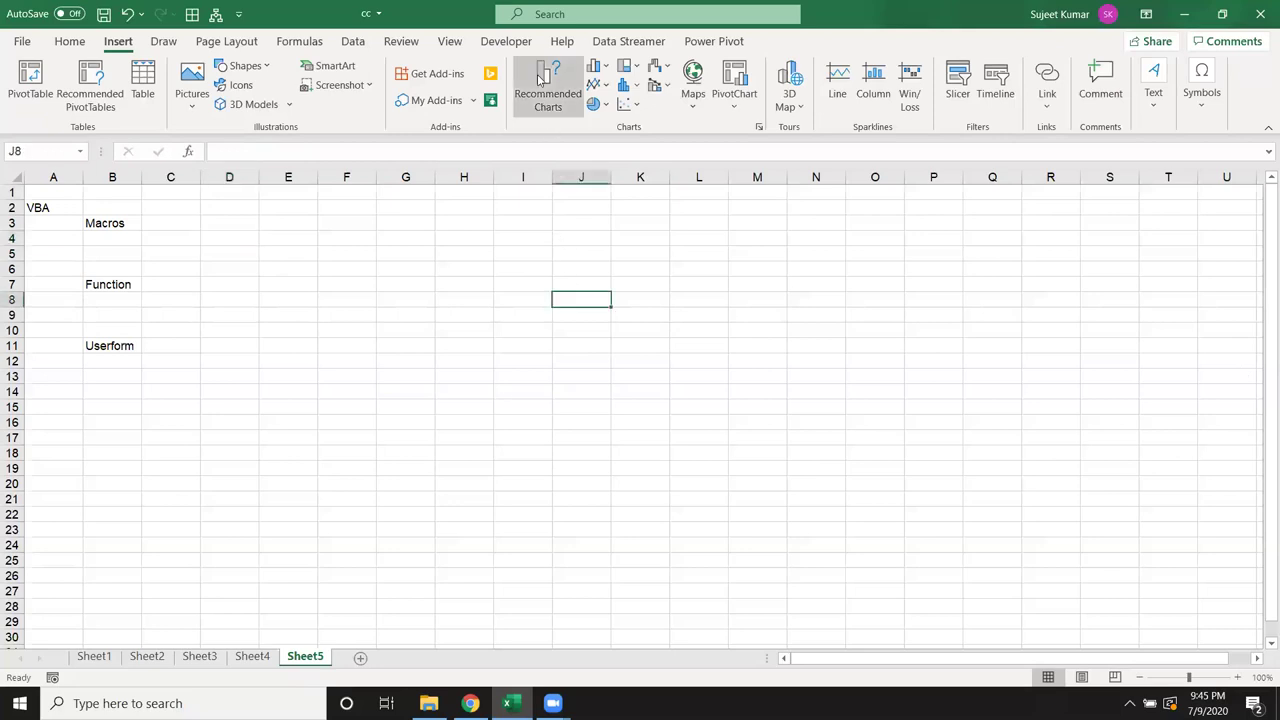
pyautogui.click(436, 241)
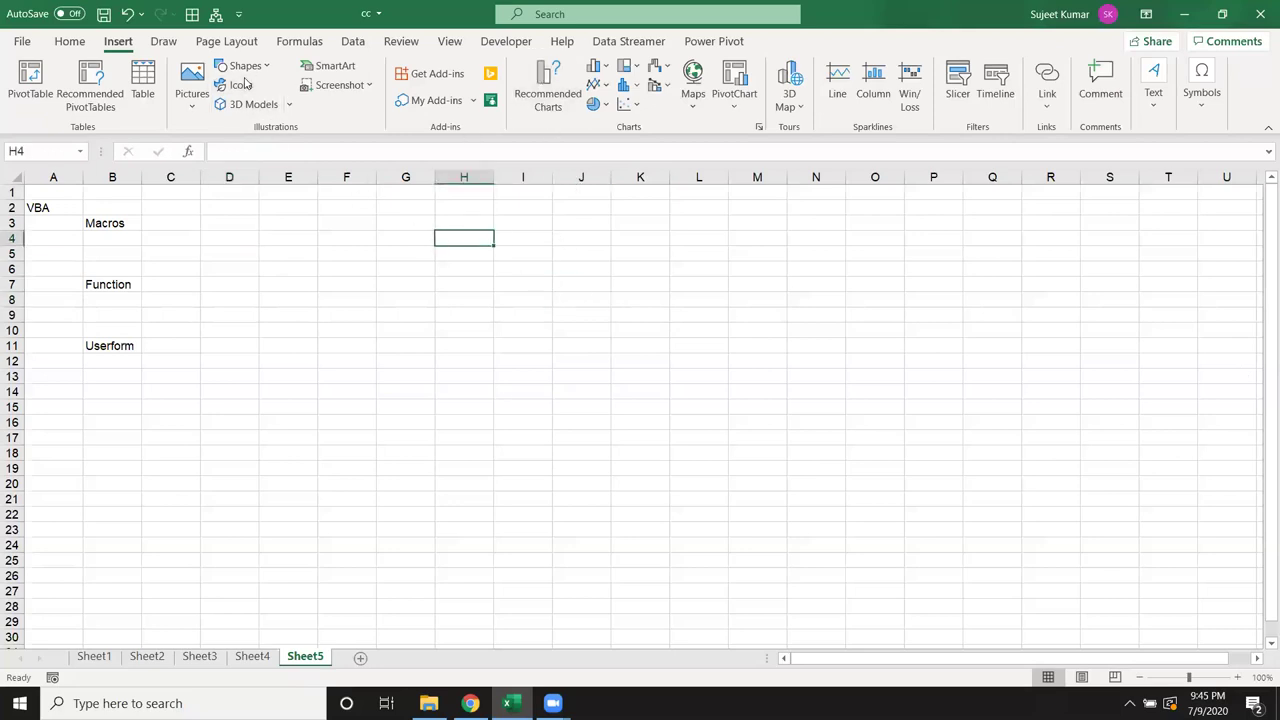
pyautogui.click(243, 84)
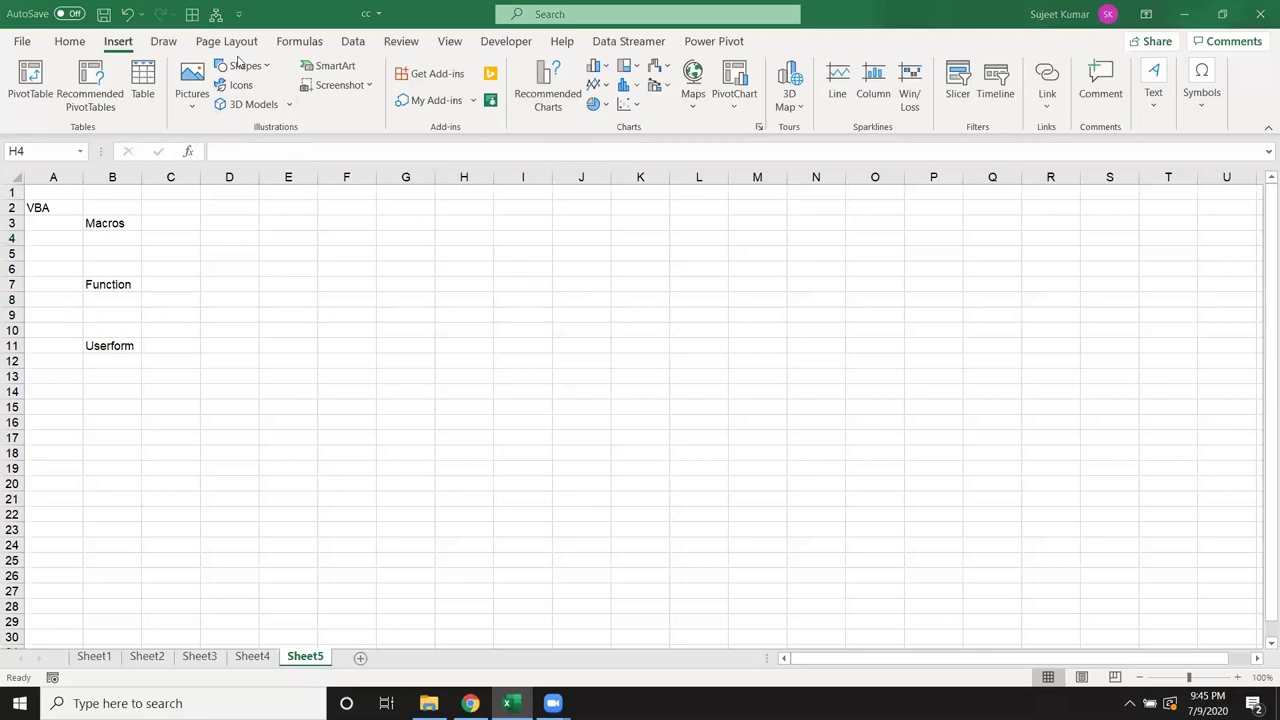
# Show the Developer tab and close the Trust Center with all macros enabled and VBA project access trusted
pyautogui.click(507, 45)
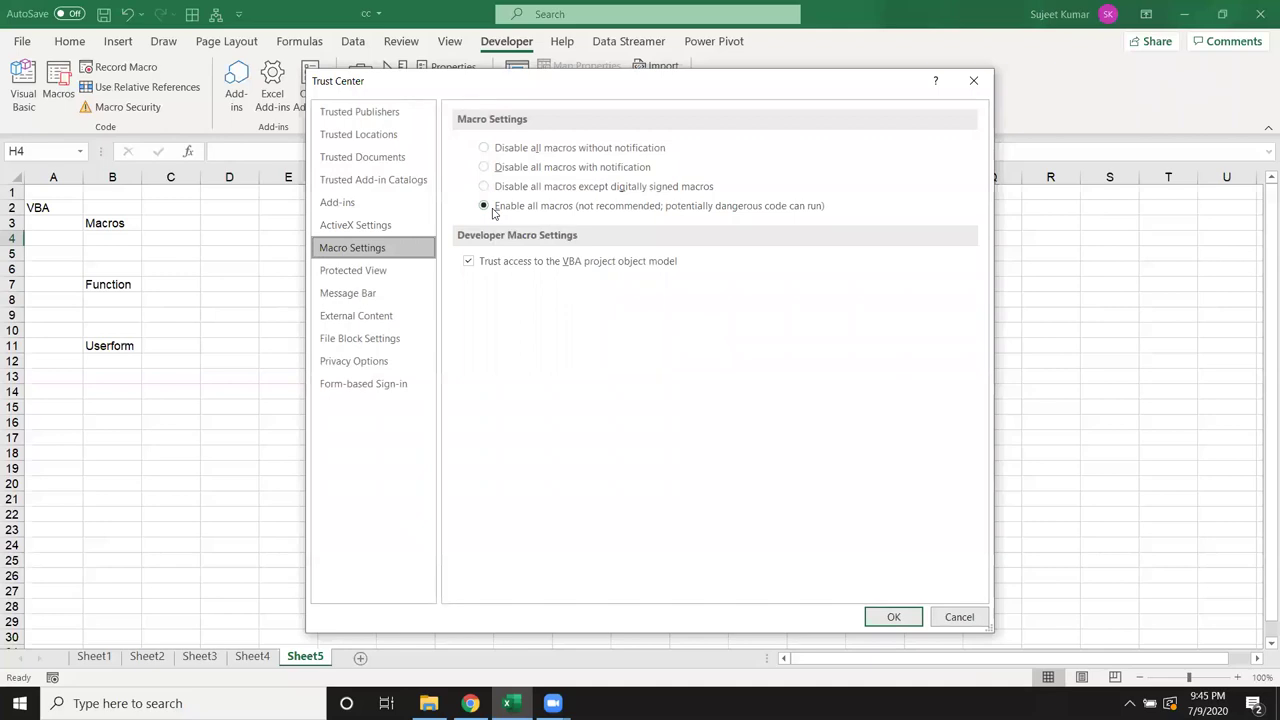
pyautogui.click(973, 80)
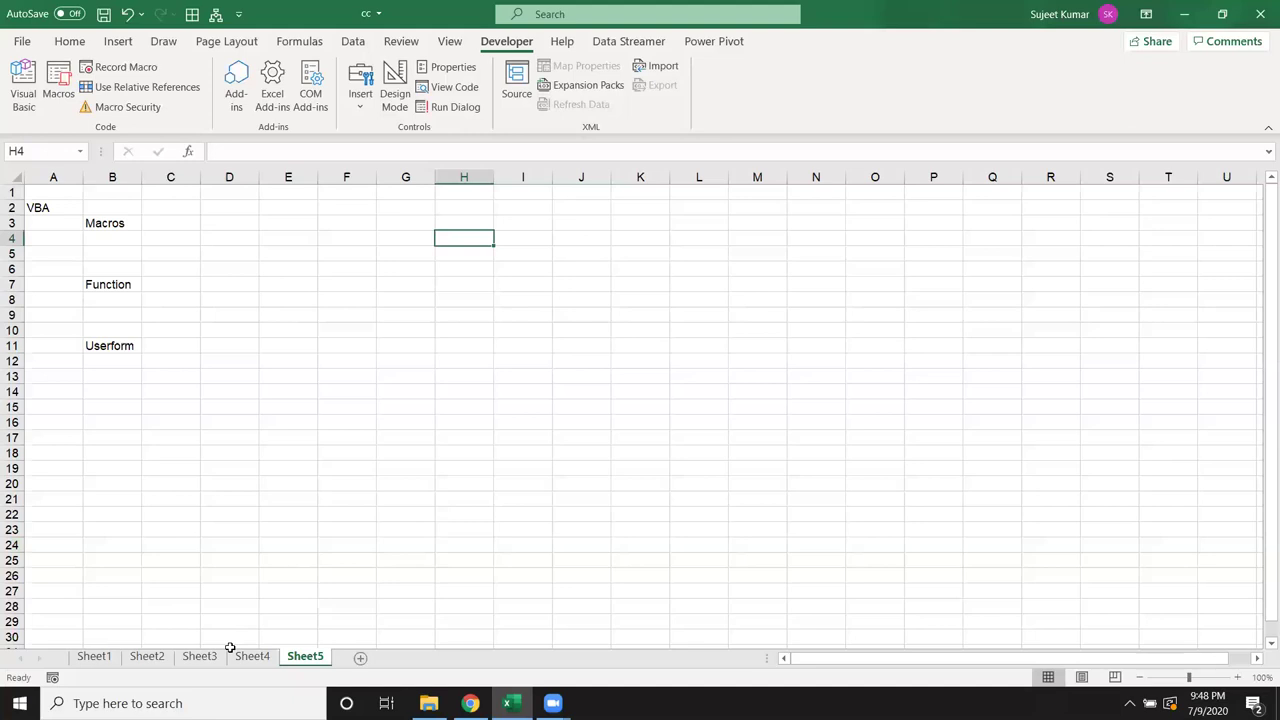
pyautogui.hotkey('alt', 'F11')
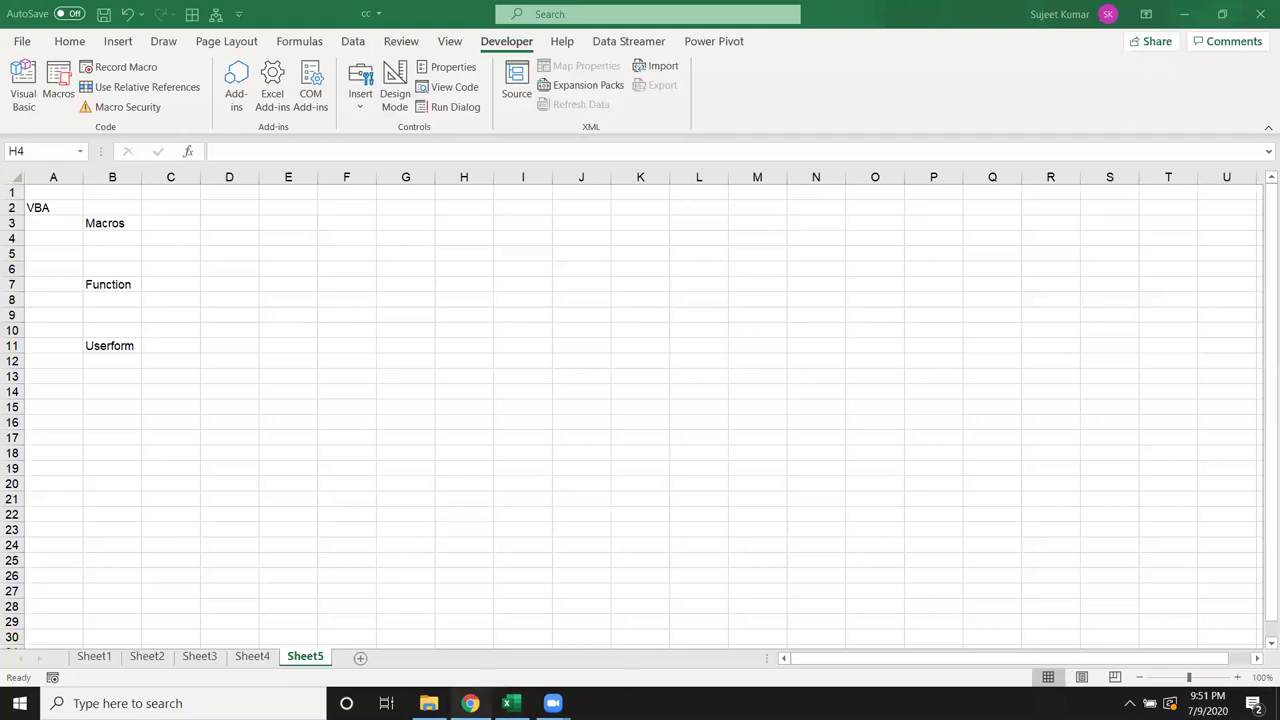
# Switch to Chrome and load google.com in a new tab
pyautogui.click(474, 703)
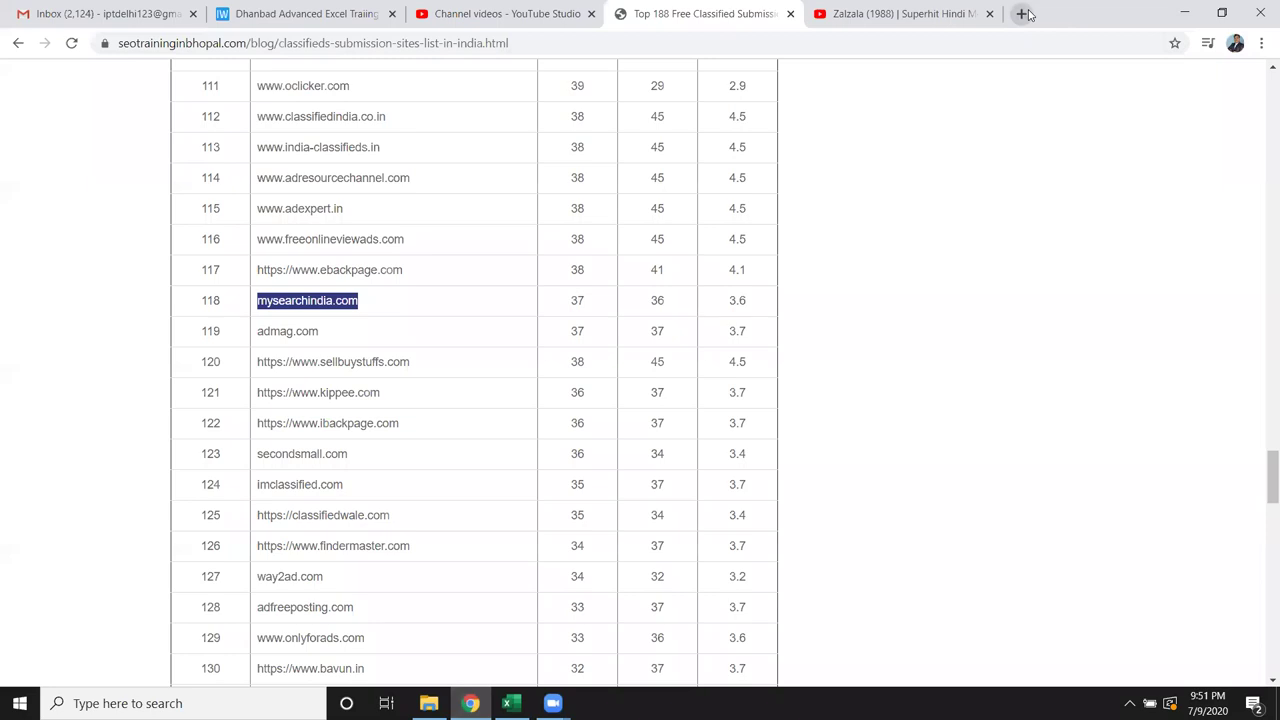
pyautogui.click(1024, 13)
pyautogui.write('goo')
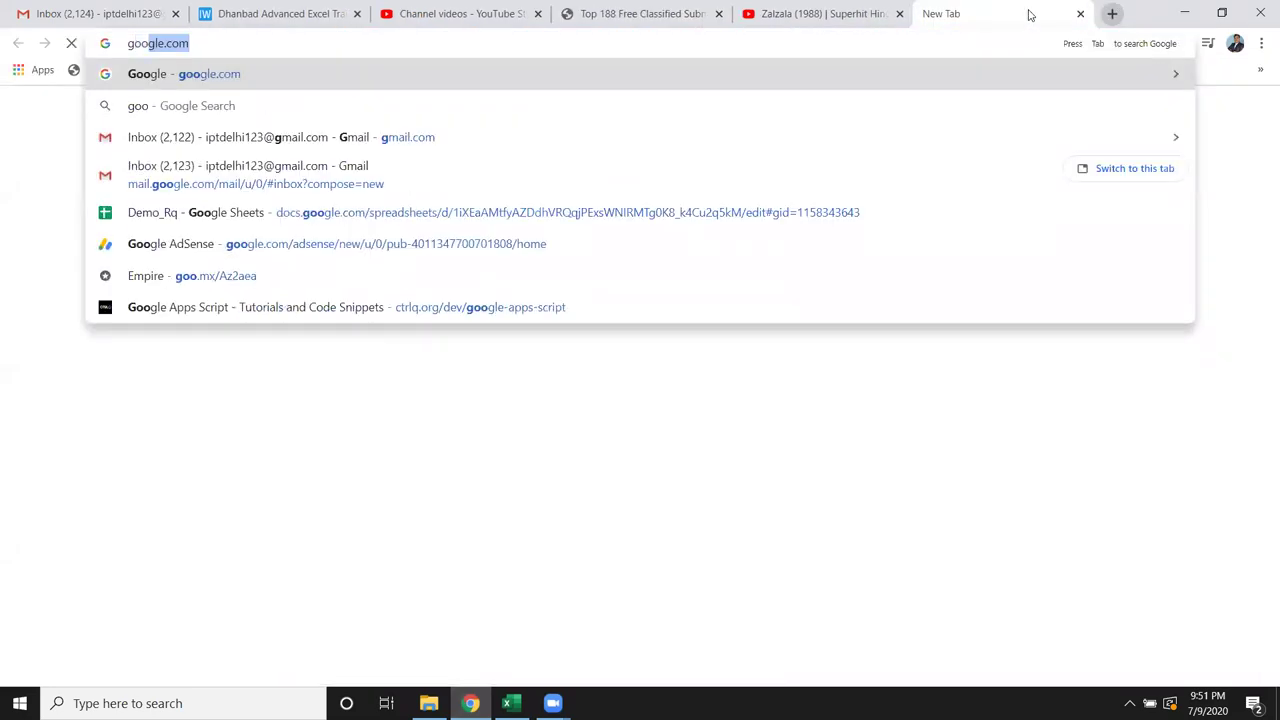
pyautogui.press('BackSpace')
pyautogui.press('BackSpace')
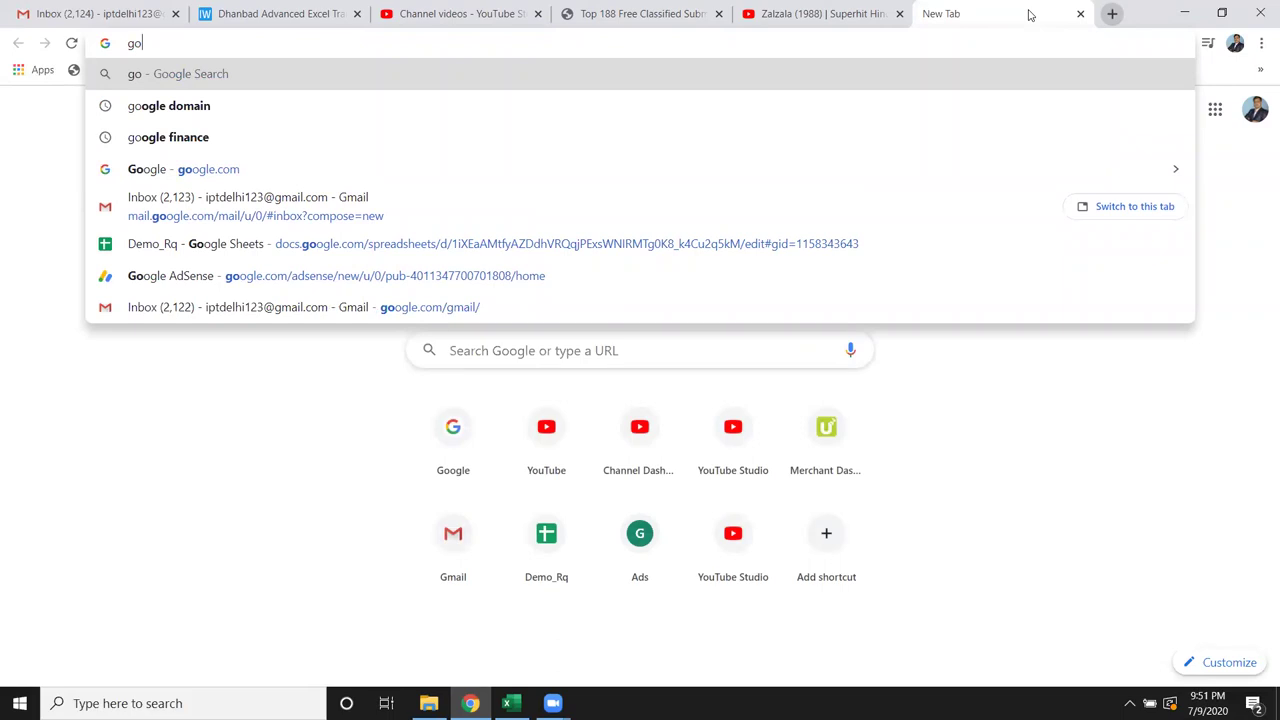
pyautogui.write('ogle')
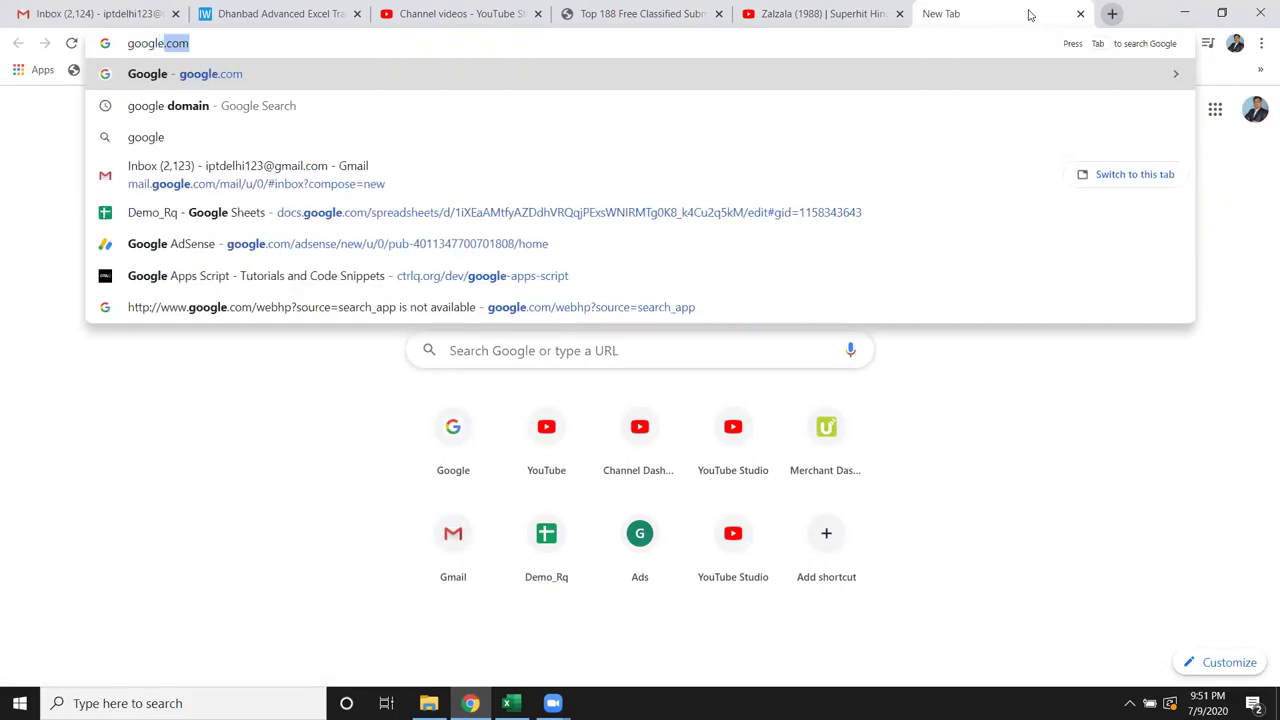
pyautogui.write('.com')
pyautogui.press('Return')
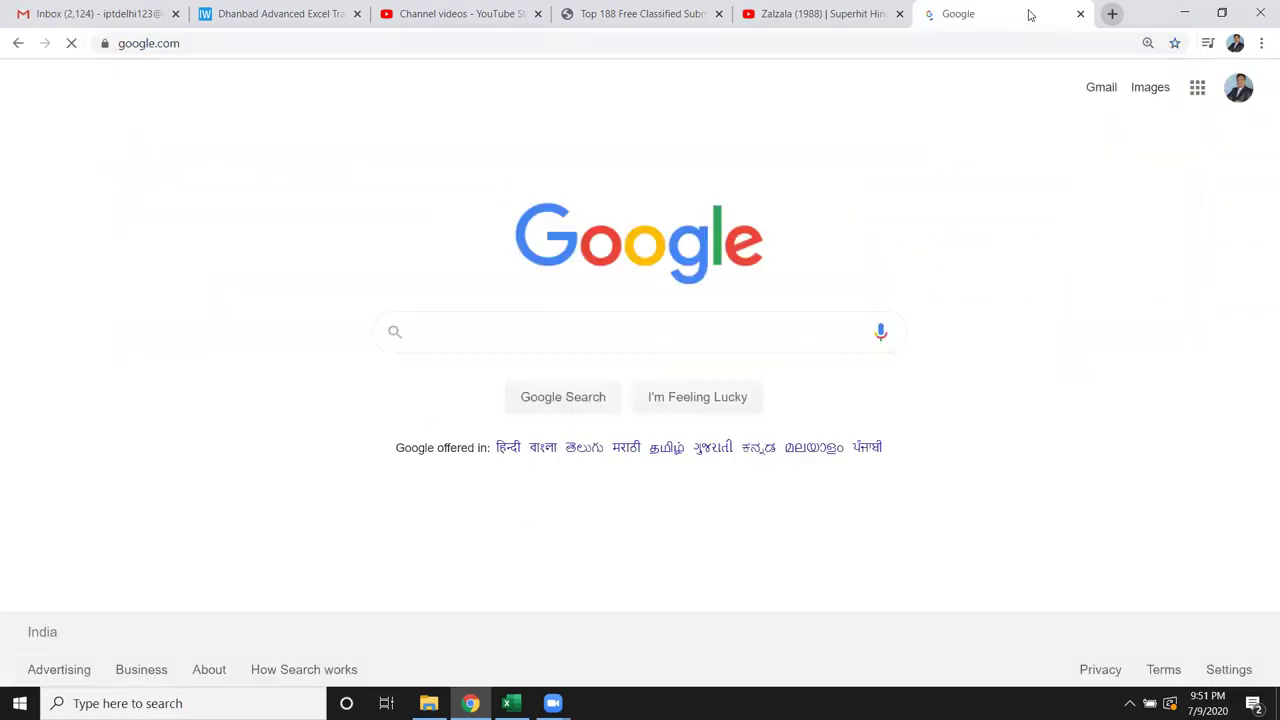
# Search Google for 'data type in vba excel'
pyautogui.write('da')
pyautogui.write('ta t')
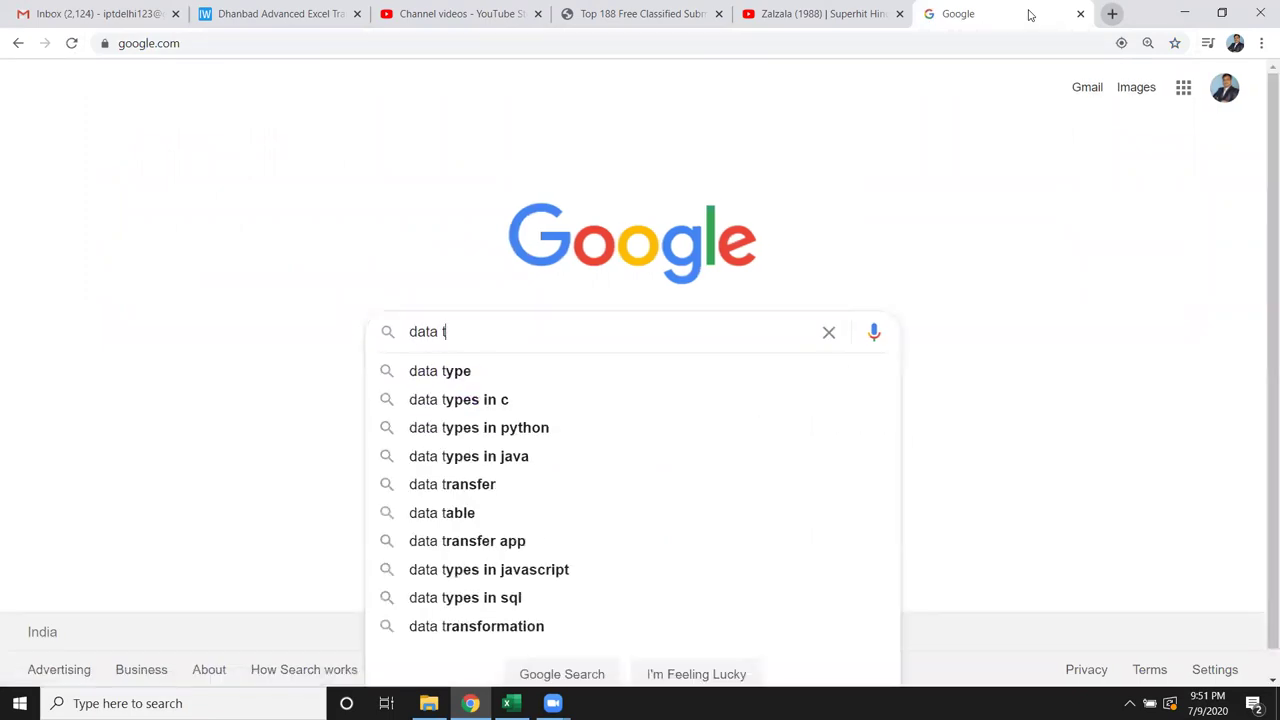
pyautogui.write('upe in vba')
pyautogui.press('Down')
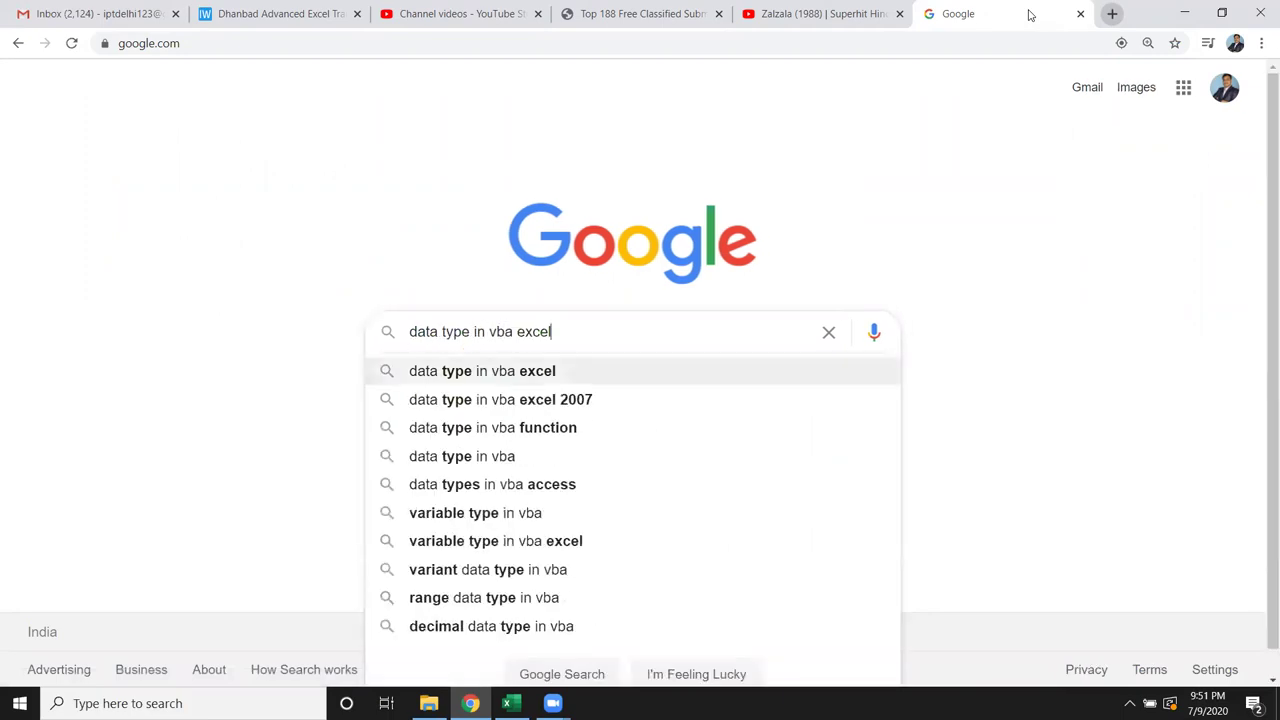
pyautogui.press('Return')
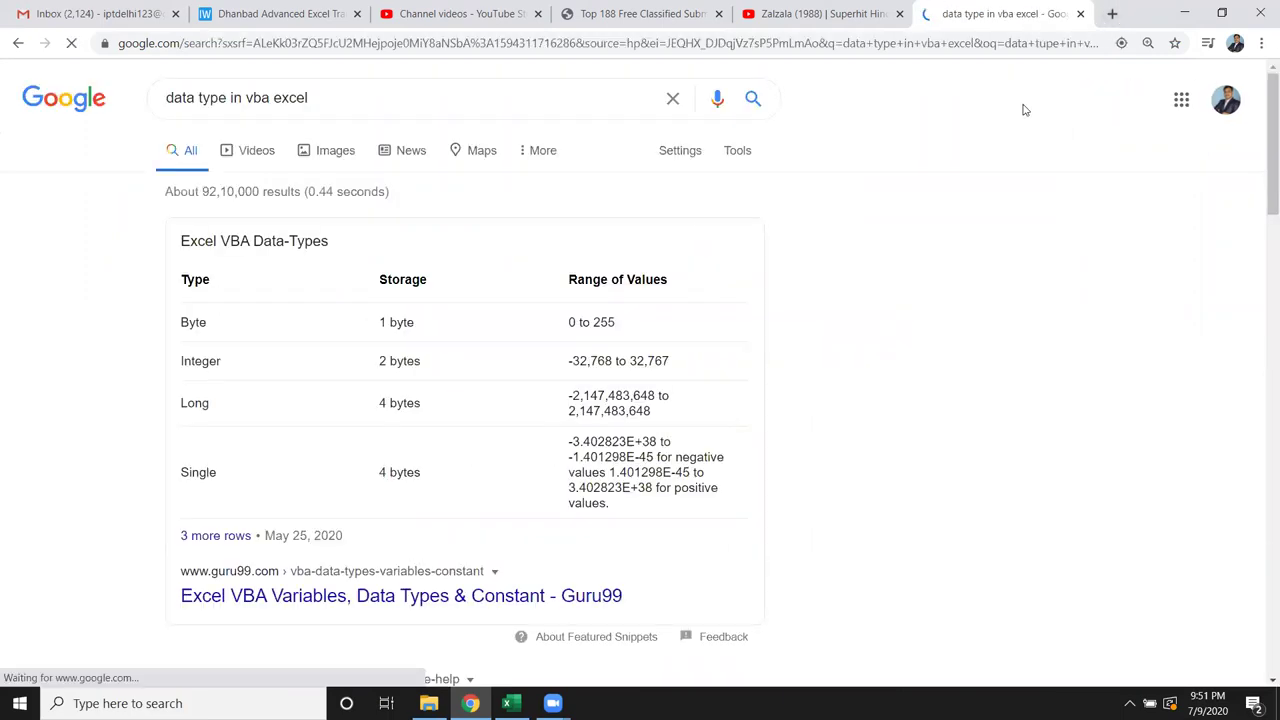
# Scroll through the VBA data-type search results, then close that tab
pyautogui.scroll(-1, 1010, 112)
pyautogui.scroll(-2, 920, 118)
pyautogui.scroll(-2, 555, 279)
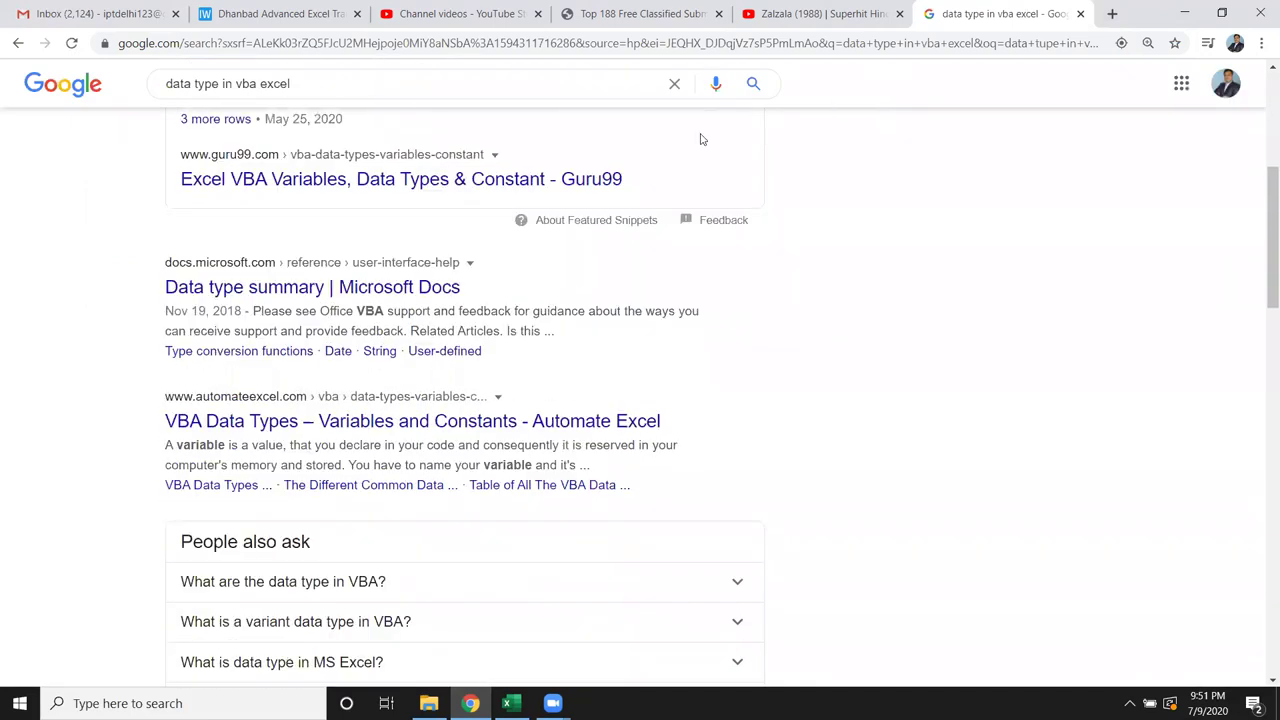
pyautogui.scroll(-2, 492, 329)
pyautogui.scroll(-2, 476, 338)
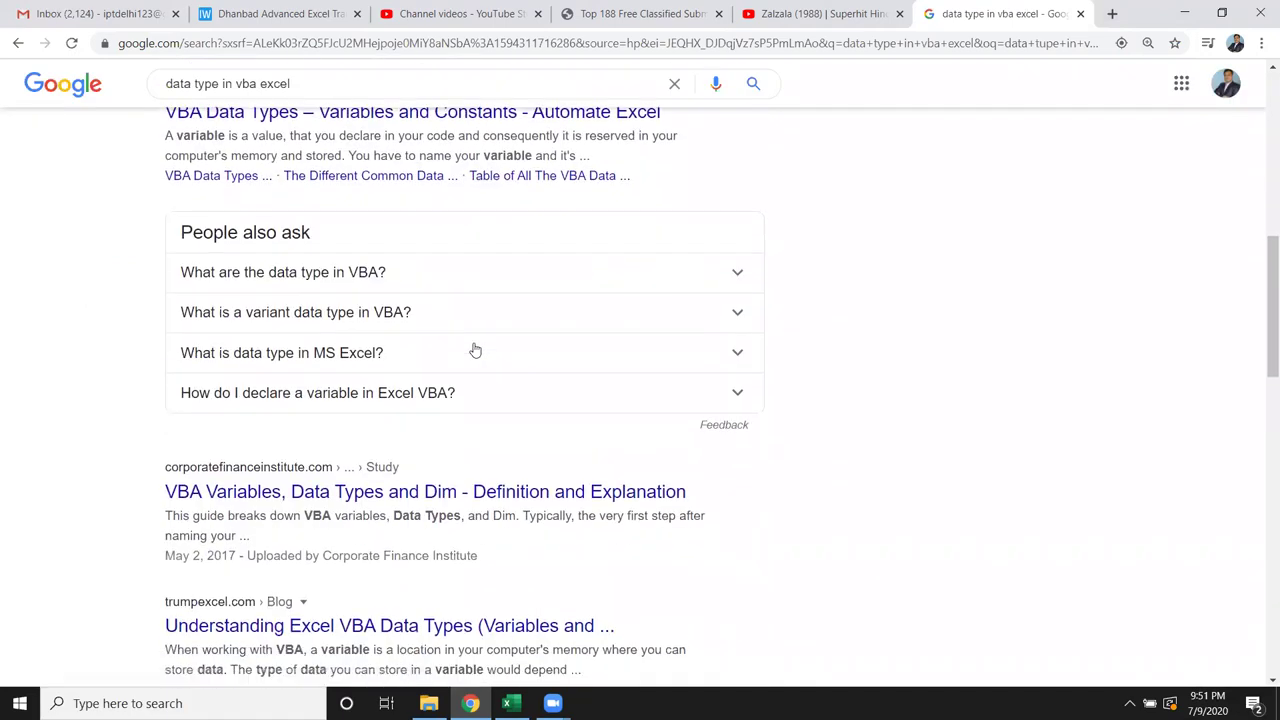
pyautogui.scroll(-2, 476, 340)
pyautogui.scroll(-1, 477, 343)
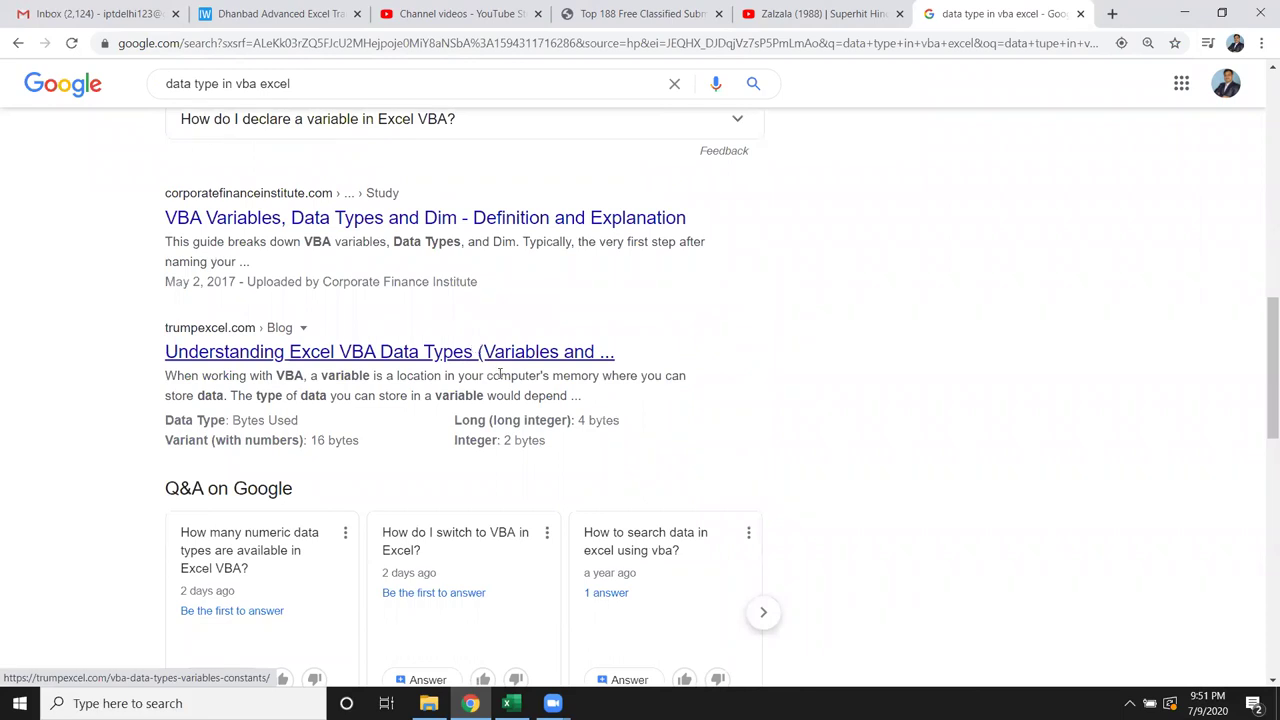
pyautogui.scroll(-3, 490, 370)
pyautogui.scroll(-3, 502, 386)
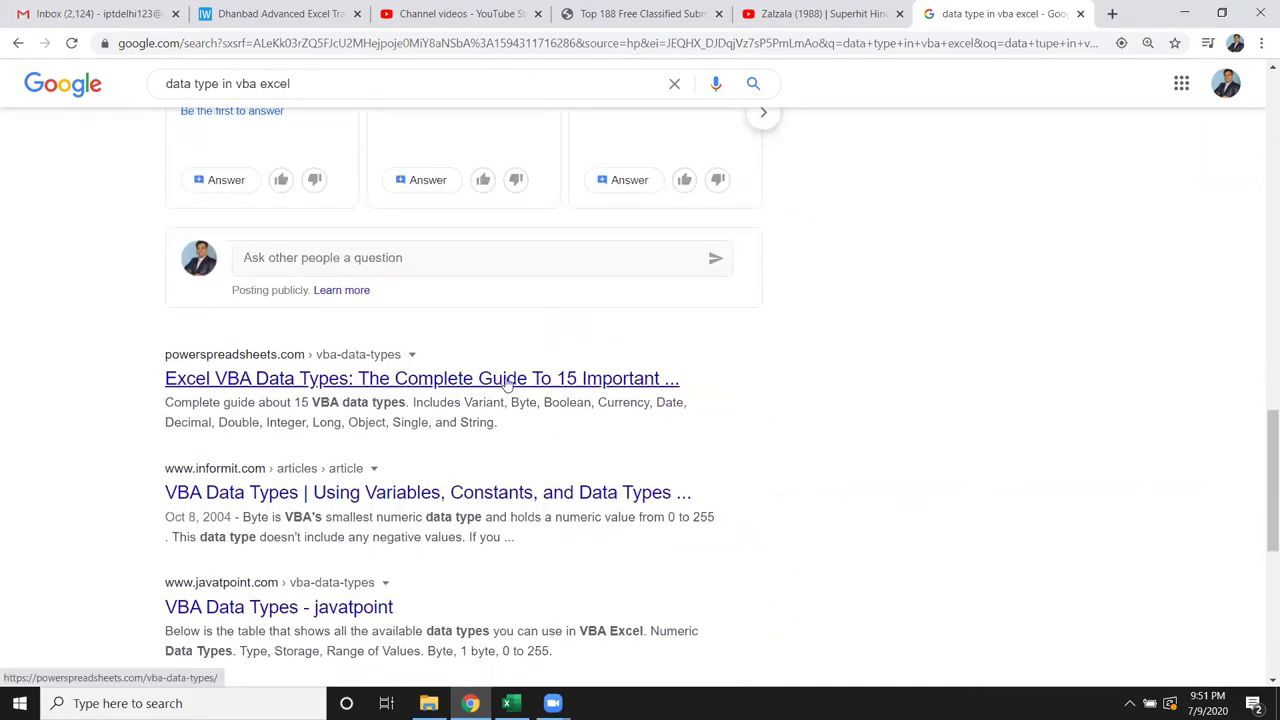
pyautogui.scroll(-1, 505, 384)
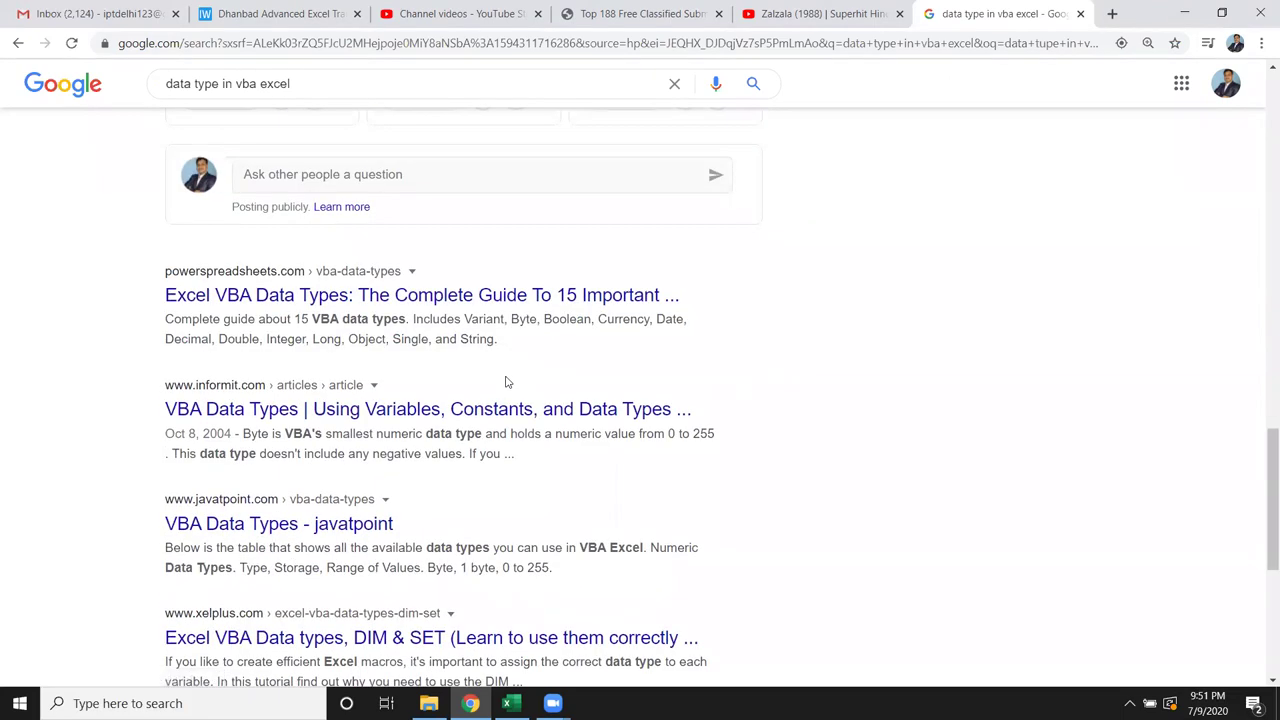
pyautogui.scroll(2, 505, 378)
pyautogui.scroll(3, 503, 374)
pyautogui.scroll(5, 503, 374)
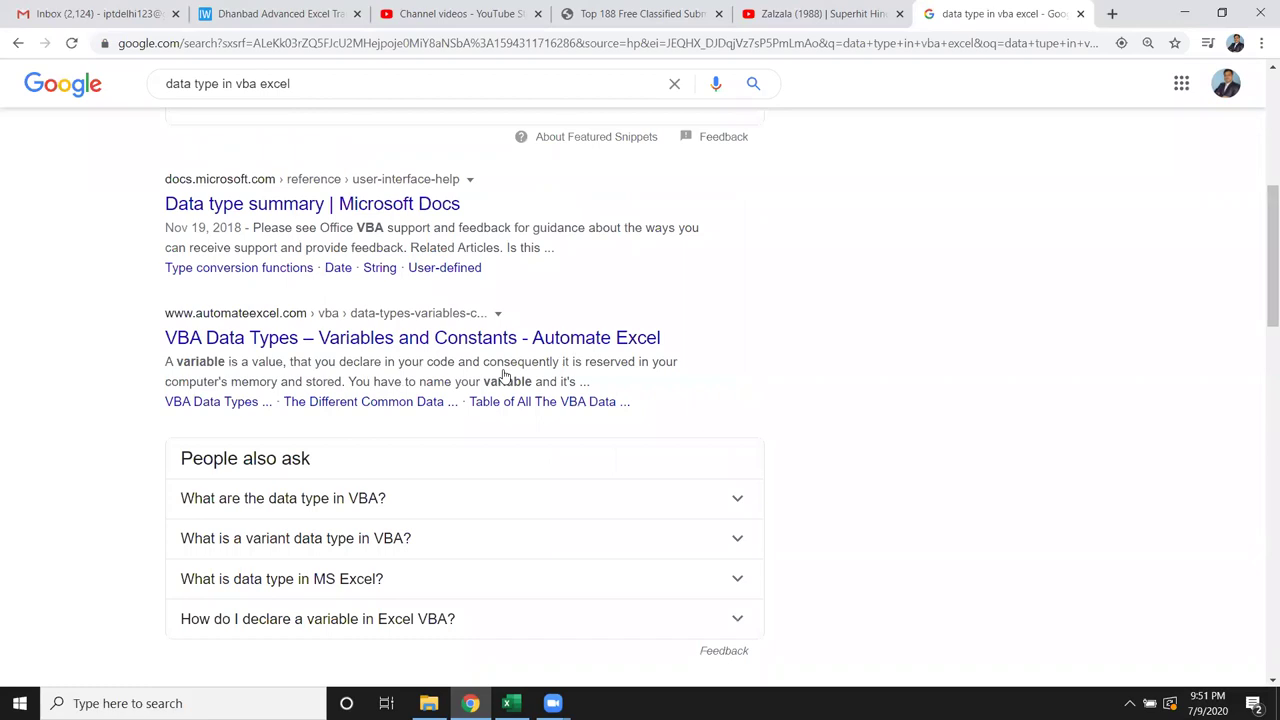
pyautogui.scroll(3, 505, 372)
pyautogui.scroll(2, 505, 372)
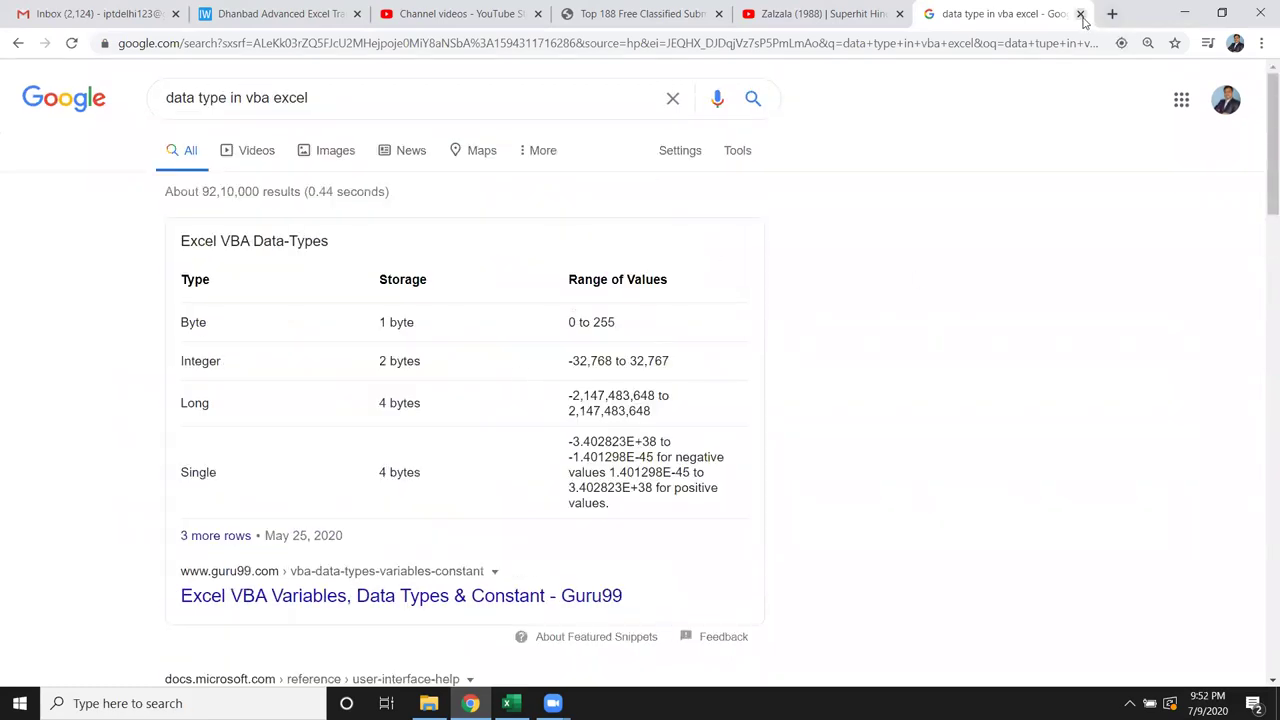
pyautogui.click(1080, 14)
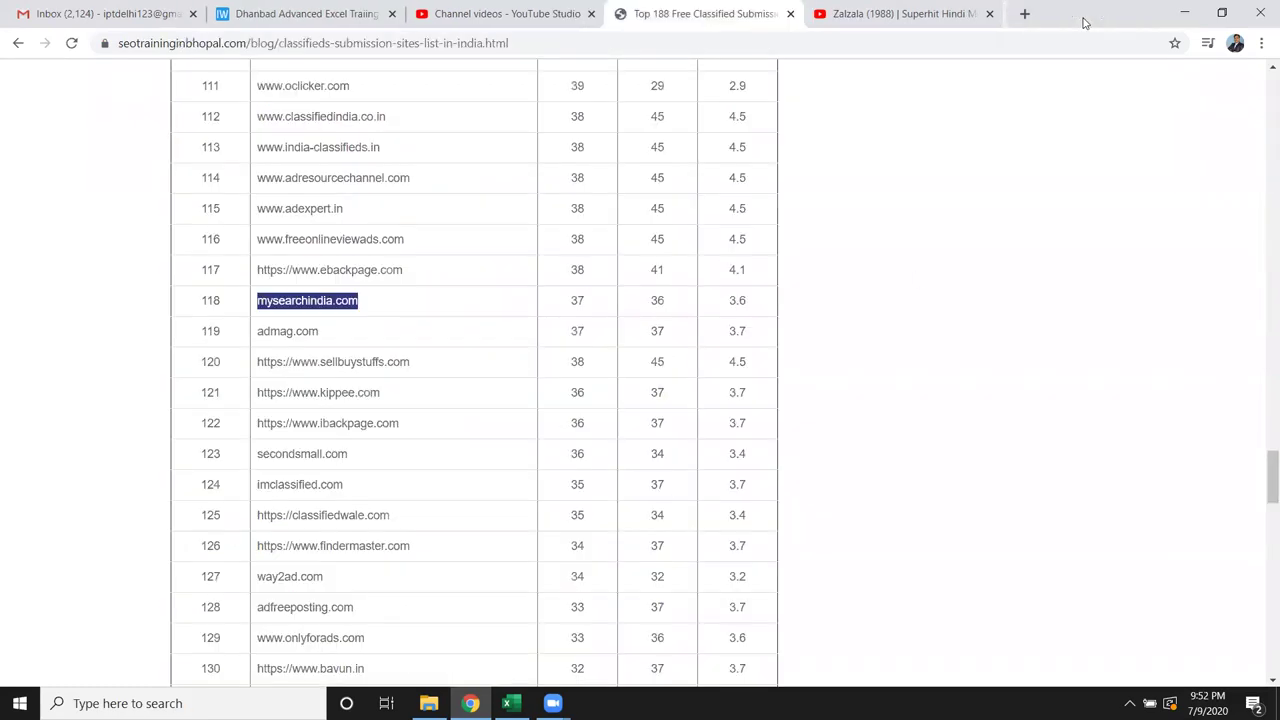
# Minimize Chrome to return to Excel and select empty cells F5 and E3
pyautogui.click(1181, 9)
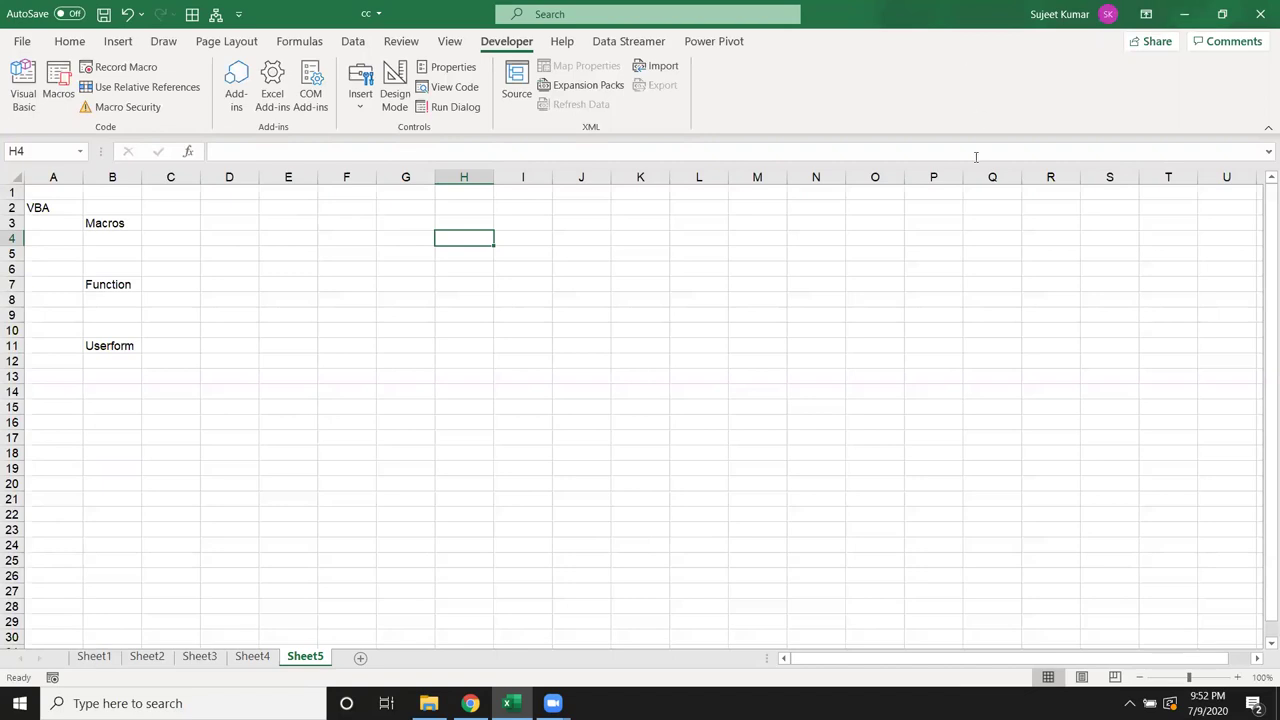
pyautogui.click(340, 253)
pyautogui.click(280, 228)
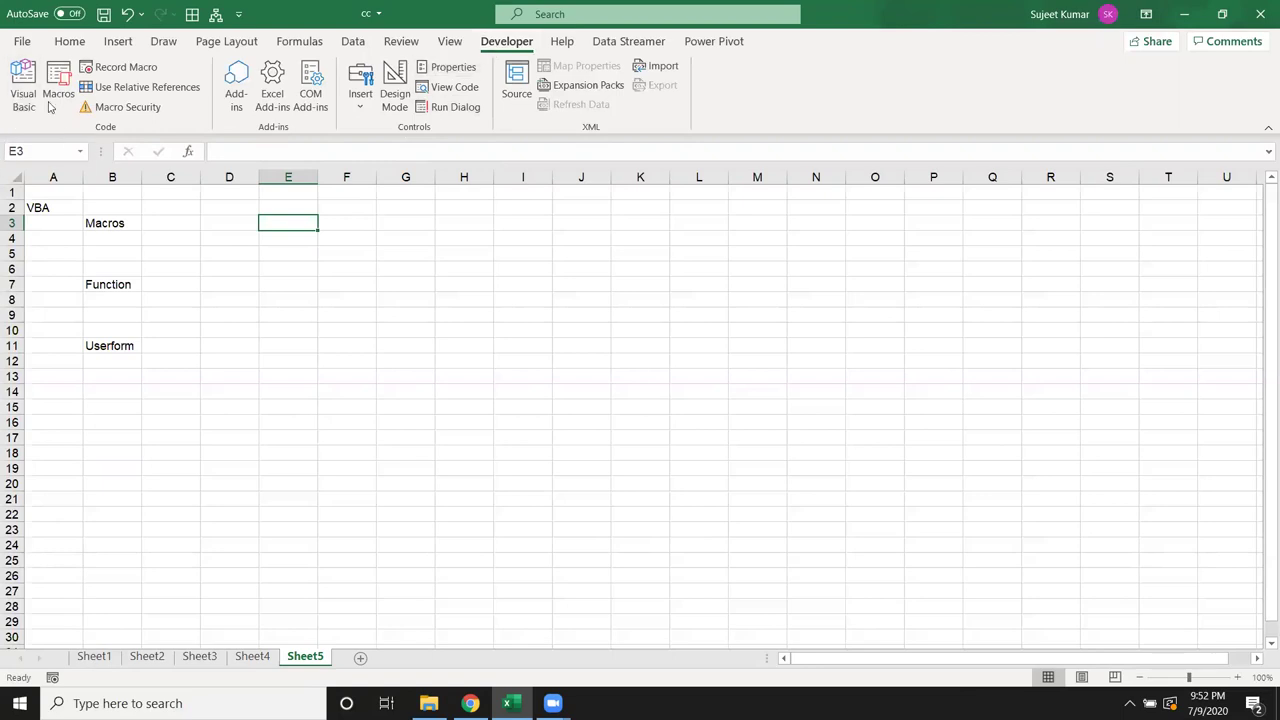
pyautogui.click(21, 42)
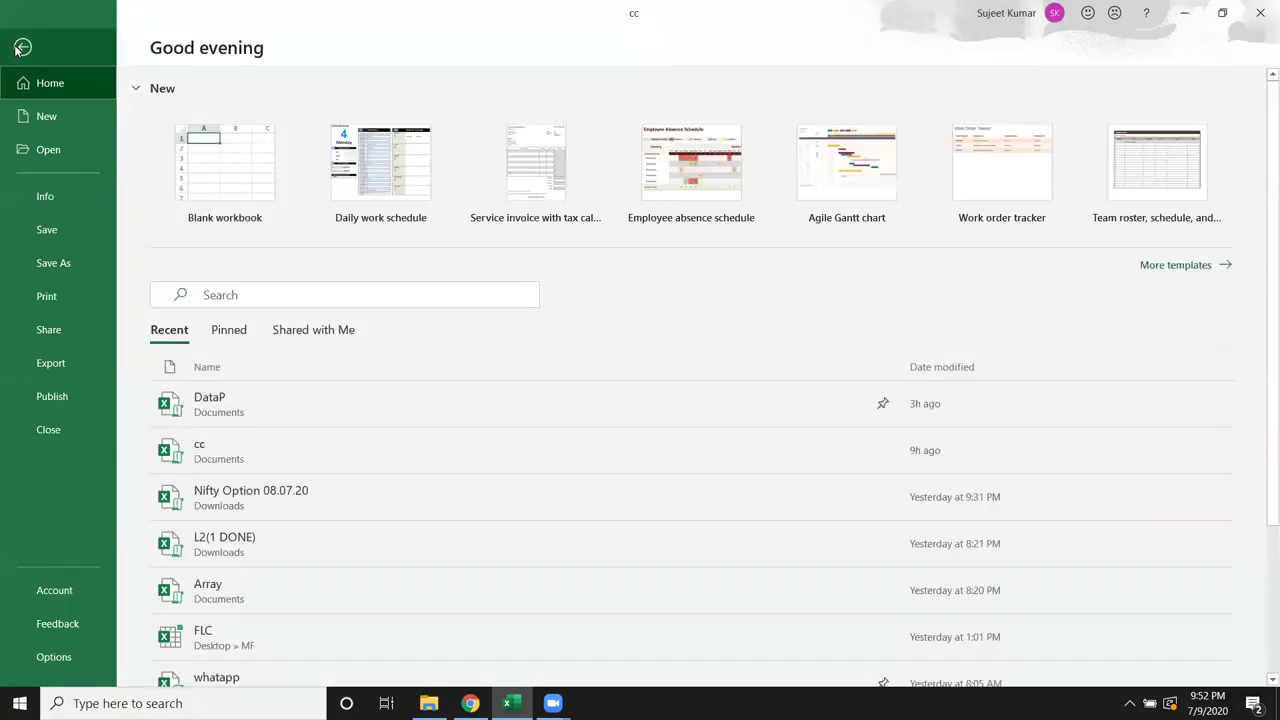
pyautogui.click(76, 650)
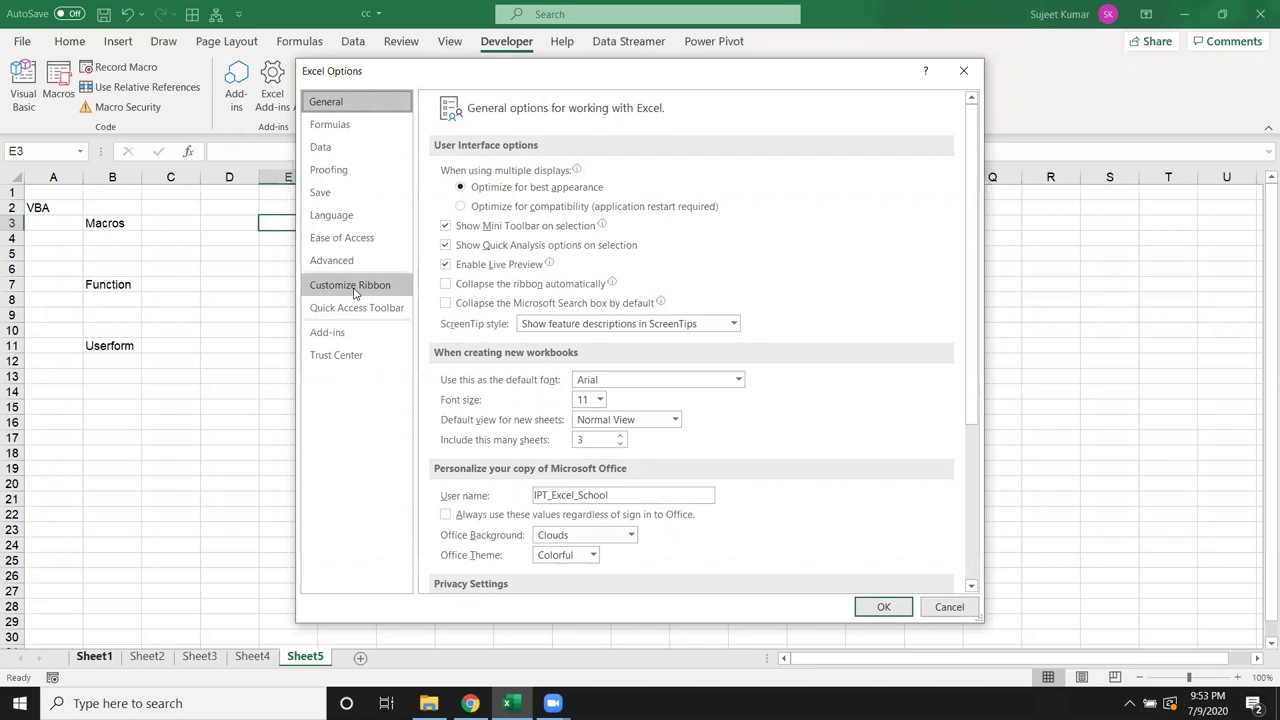
pyautogui.click(354, 289)
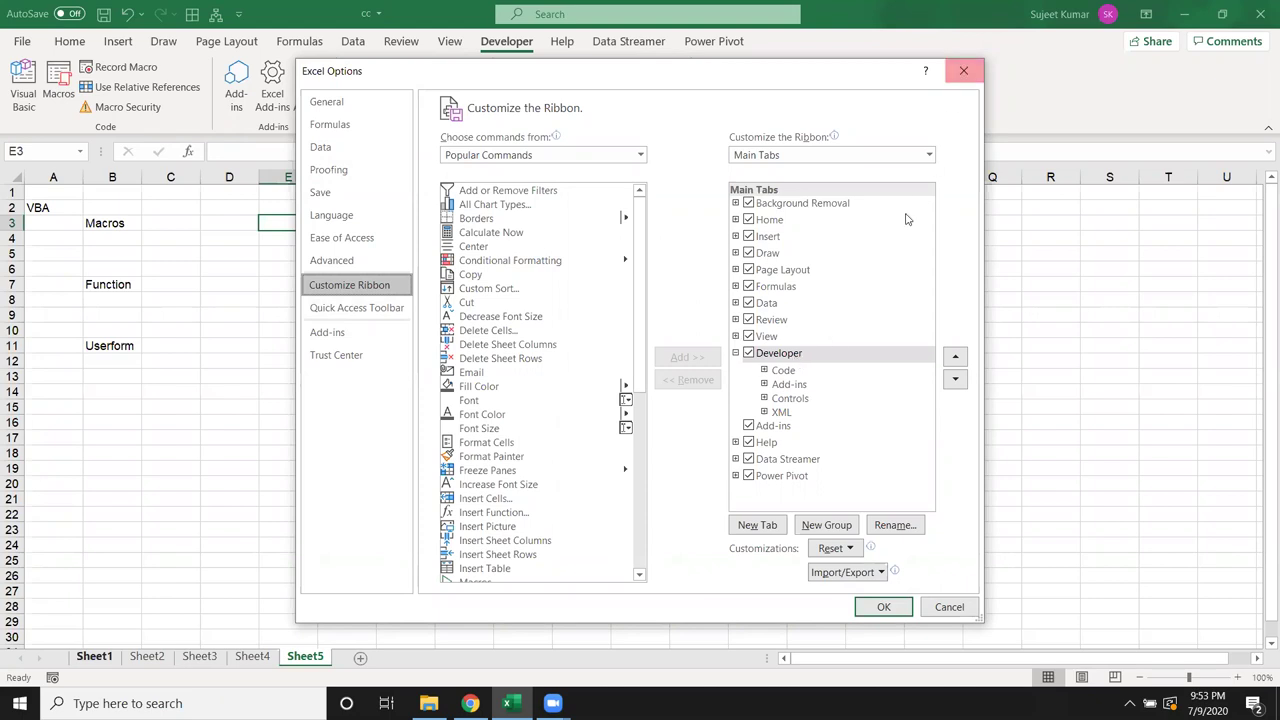
pyautogui.click(964, 71)
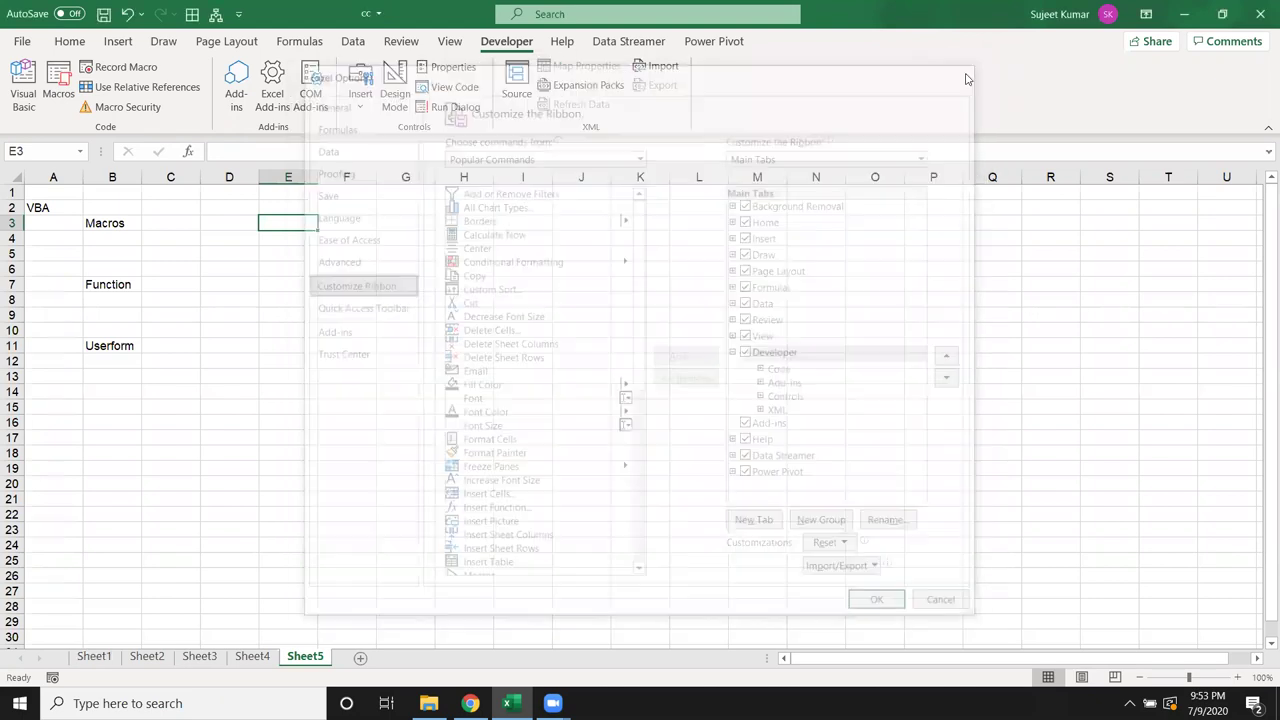
pyautogui.click(450, 295)
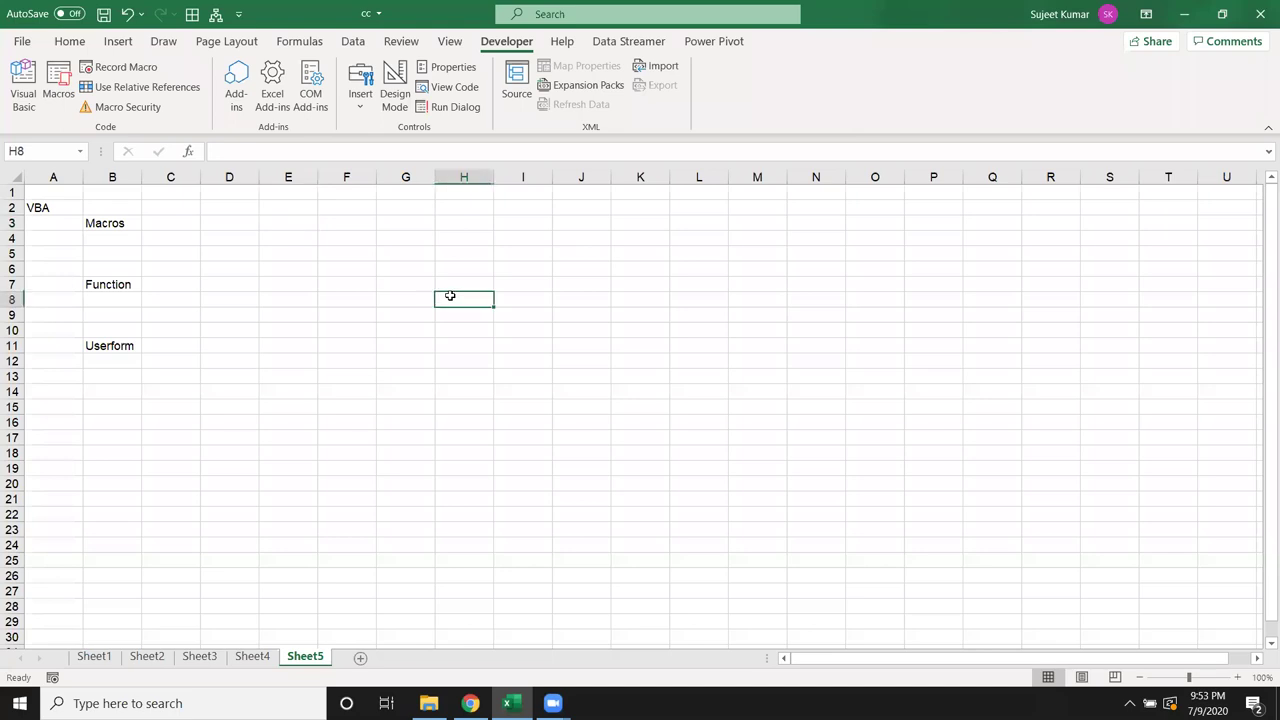
# Set Macro Security to 'Enable all macros', then save the workbook with Ctrl+S
pyautogui.click(132, 107)
pyautogui.click(560, 206)
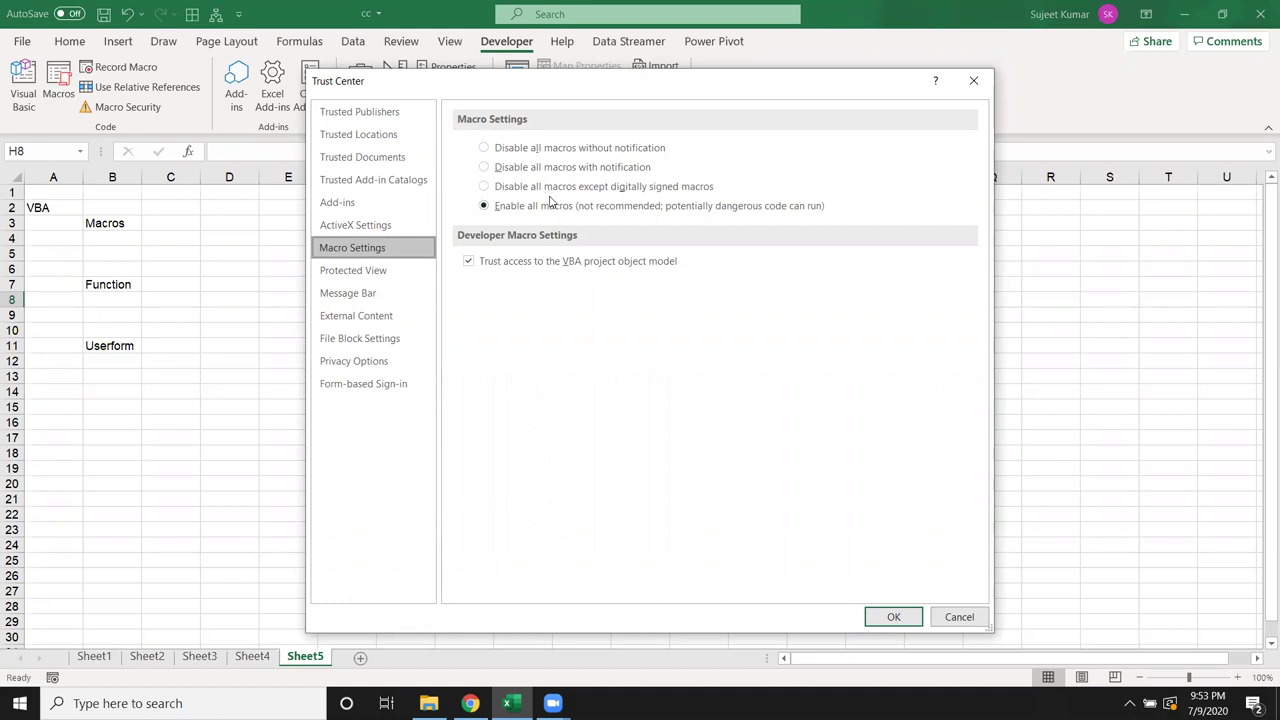
pyautogui.click(979, 88)
pyautogui.click(390, 267)
pyautogui.hotkey('ctrl', 's')
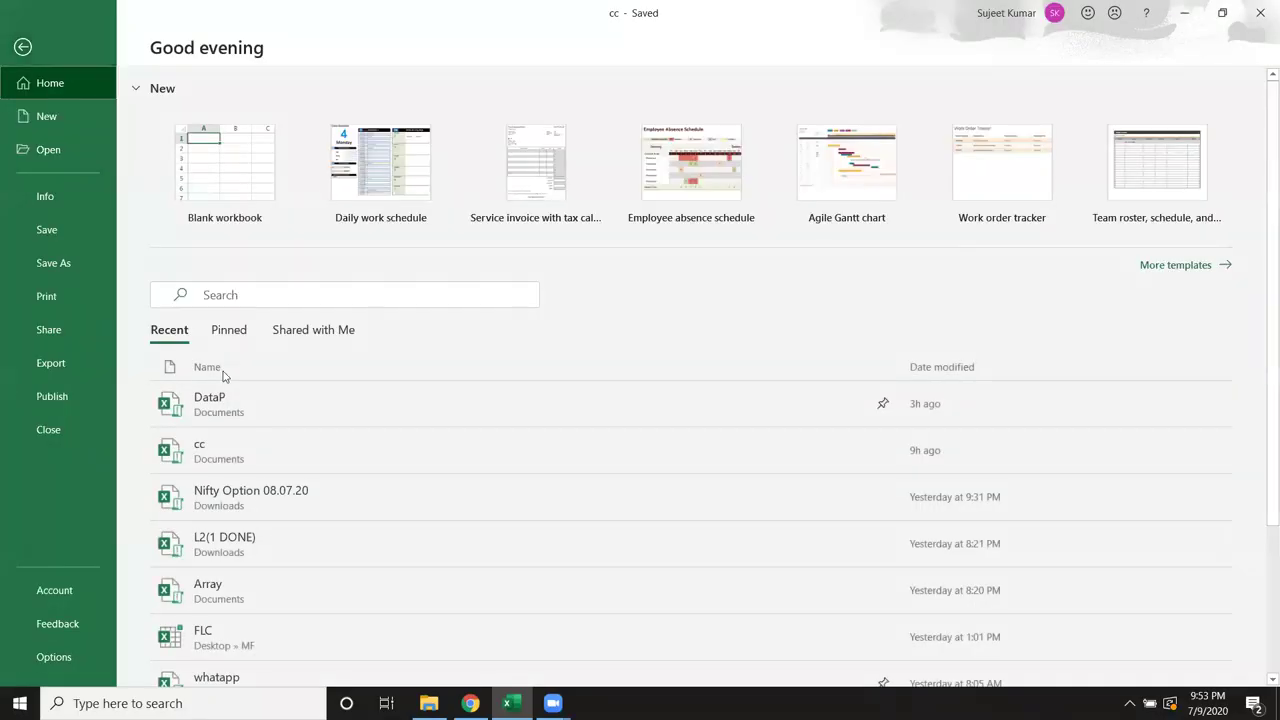
# Browse to save workbook cc, pick Excel Workbook as the file type, then cancel
pyautogui.click(62, 265)
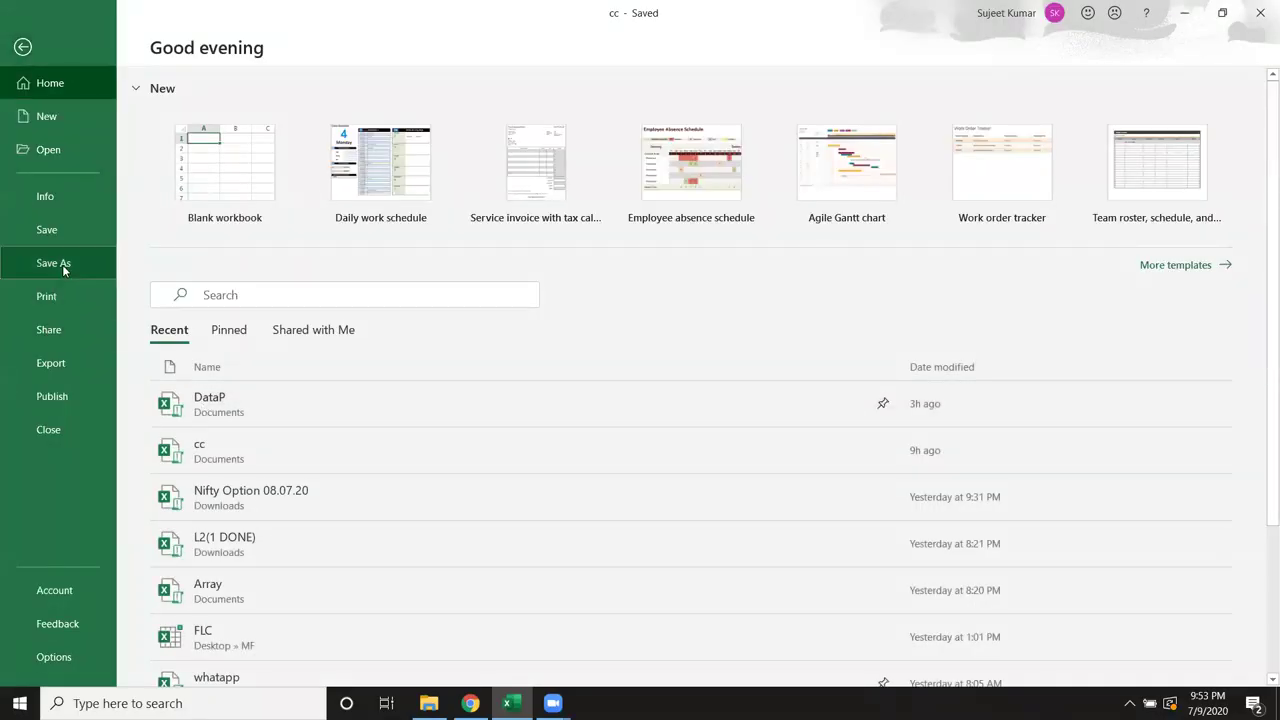
pyautogui.click(218, 328)
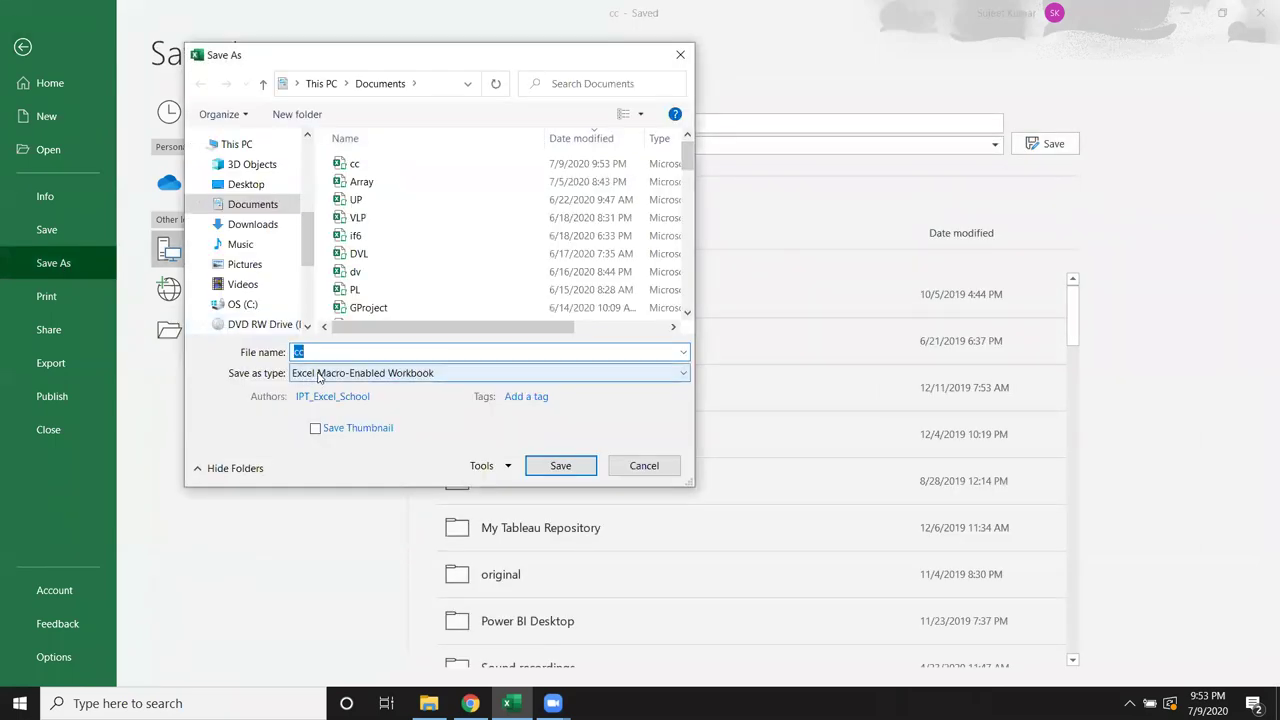
pyautogui.click(414, 375)
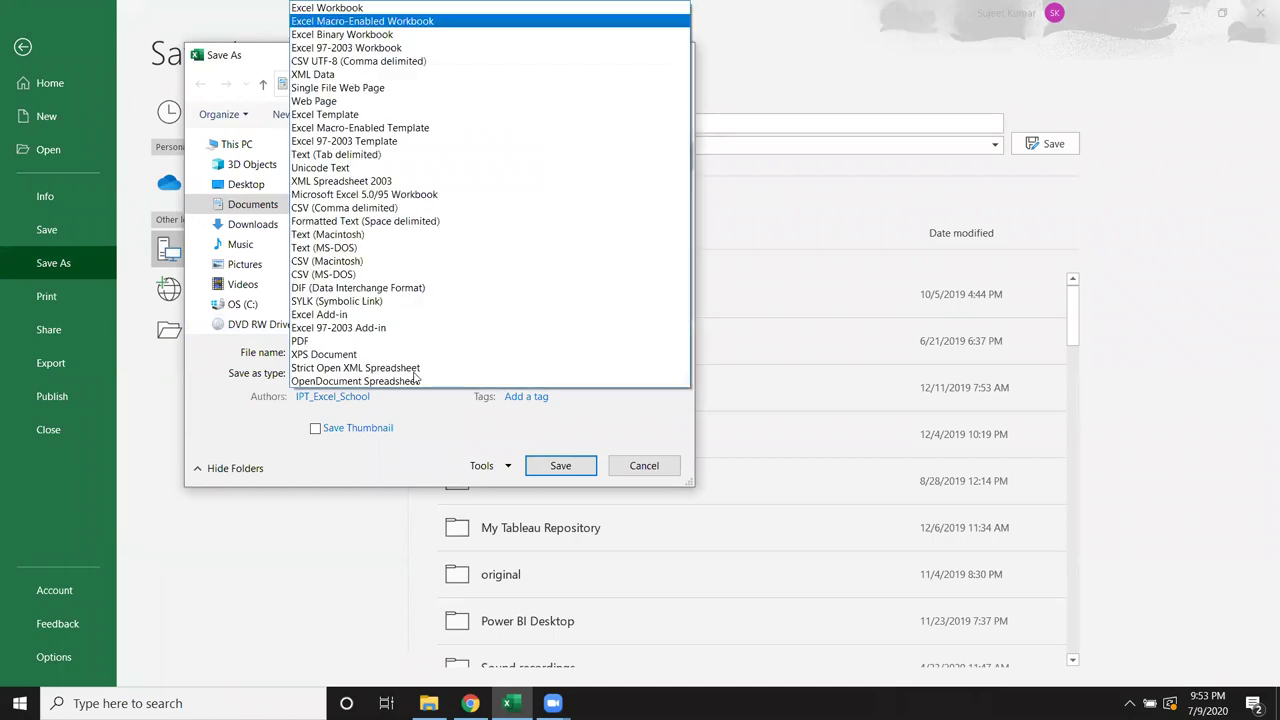
pyautogui.click(360, 10)
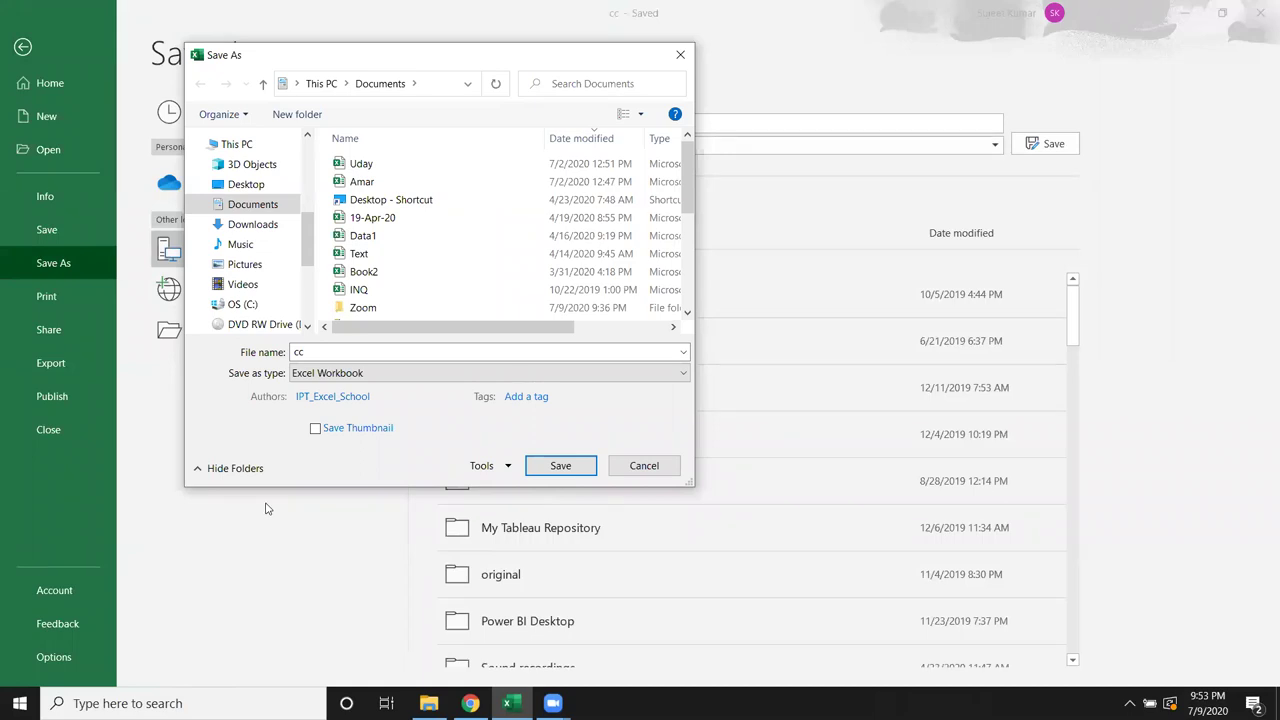
pyautogui.click(662, 470)
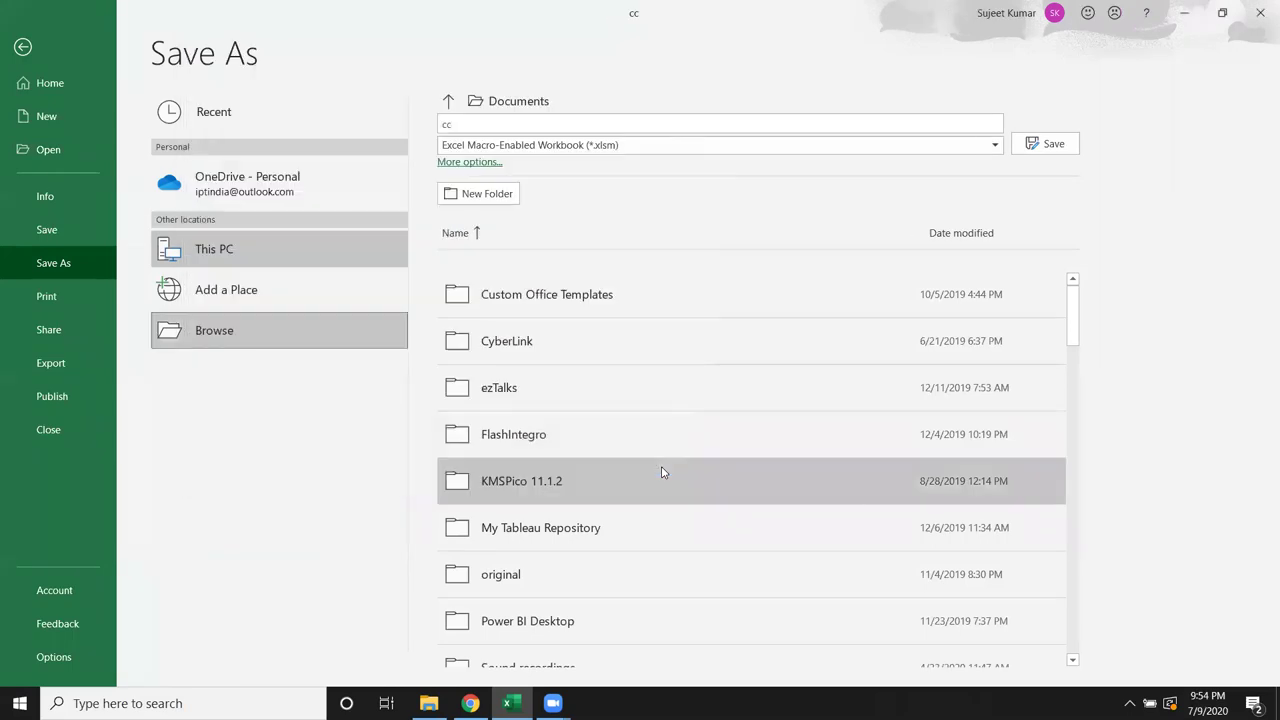
# Check the Save settings in Excel Options, default format Excel Macro-Enabled Workbook, then close Options
pyautogui.click(96, 652)
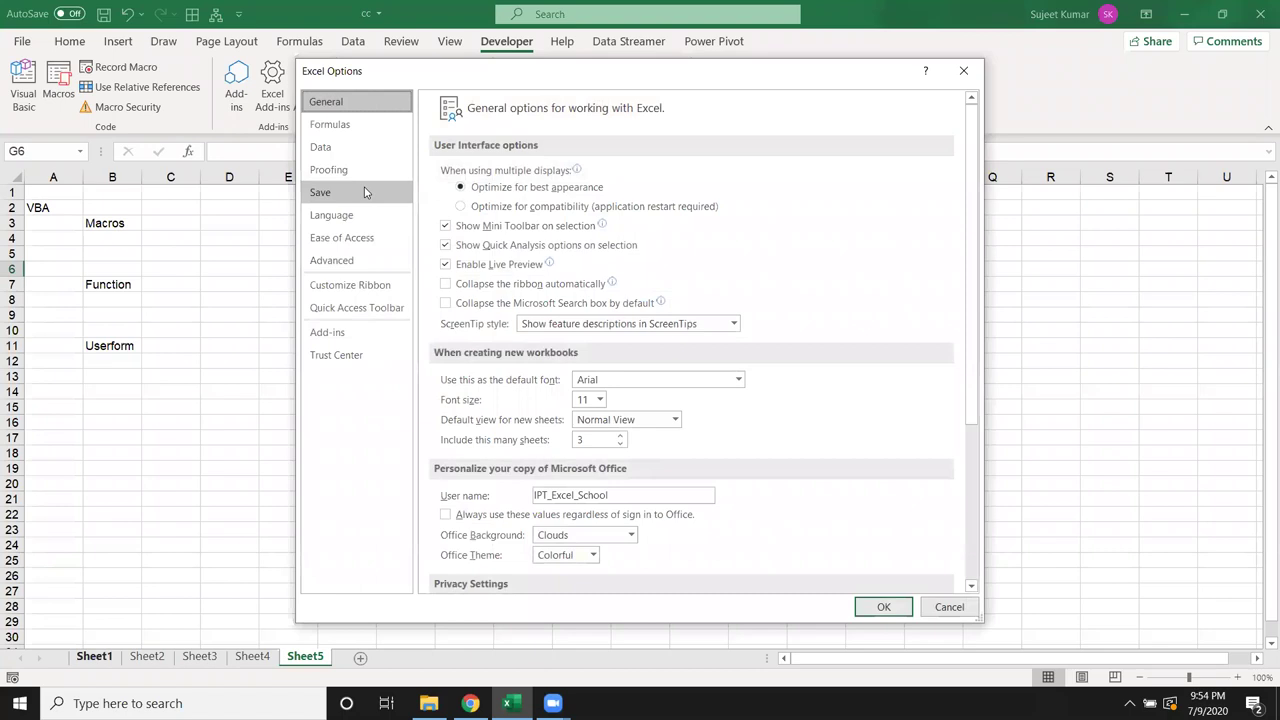
pyautogui.click(365, 192)
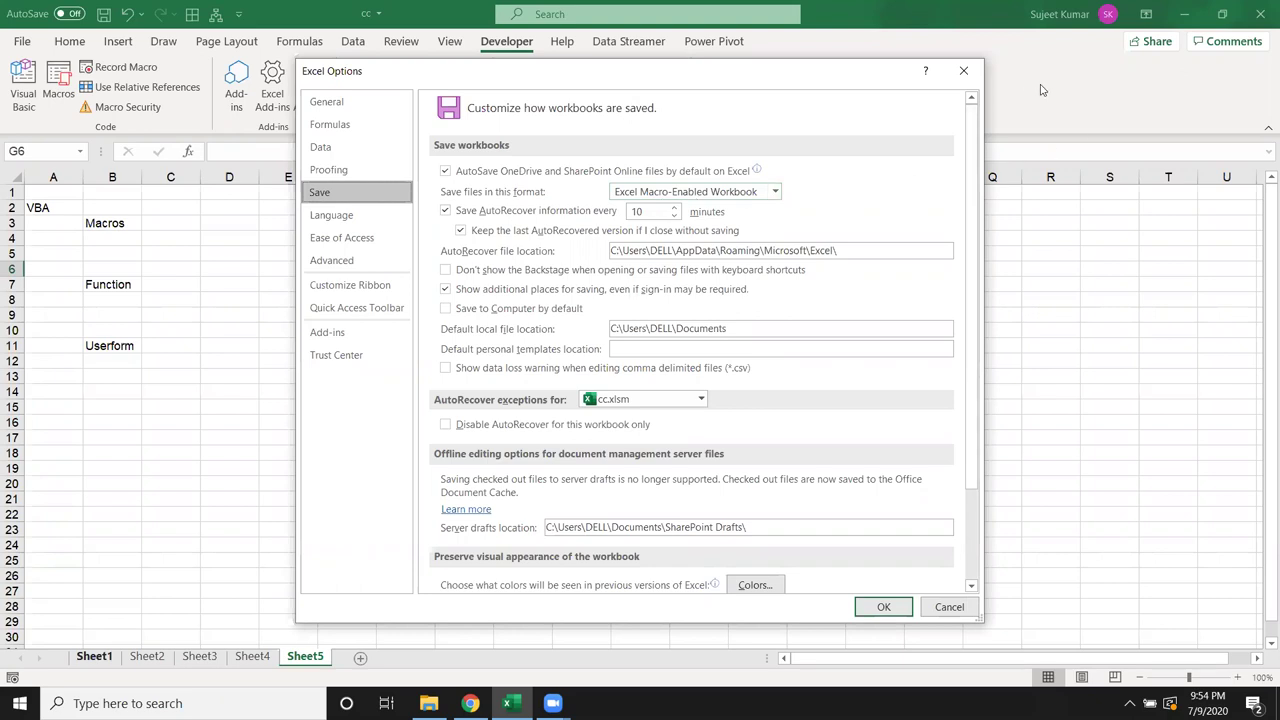
pyautogui.click(963, 71)
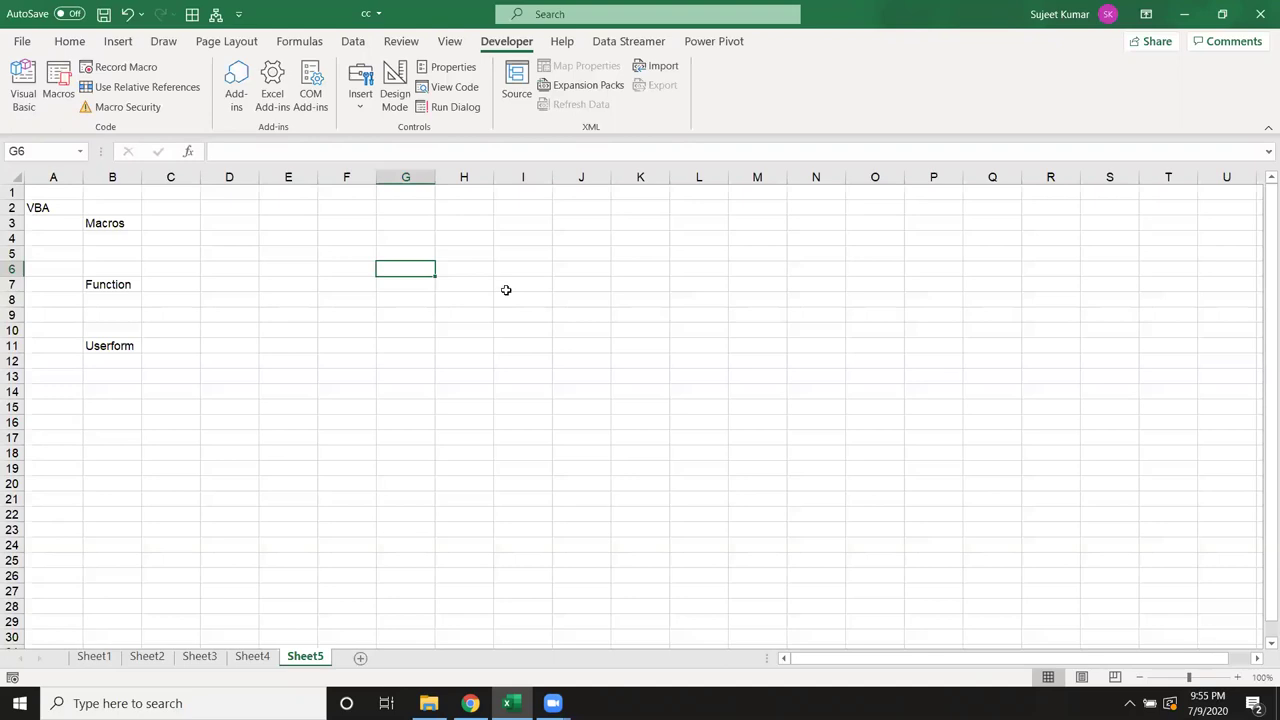
# Minimize the Excel window holding workbook cc to reveal the desktop
pyautogui.click(1182, 16)
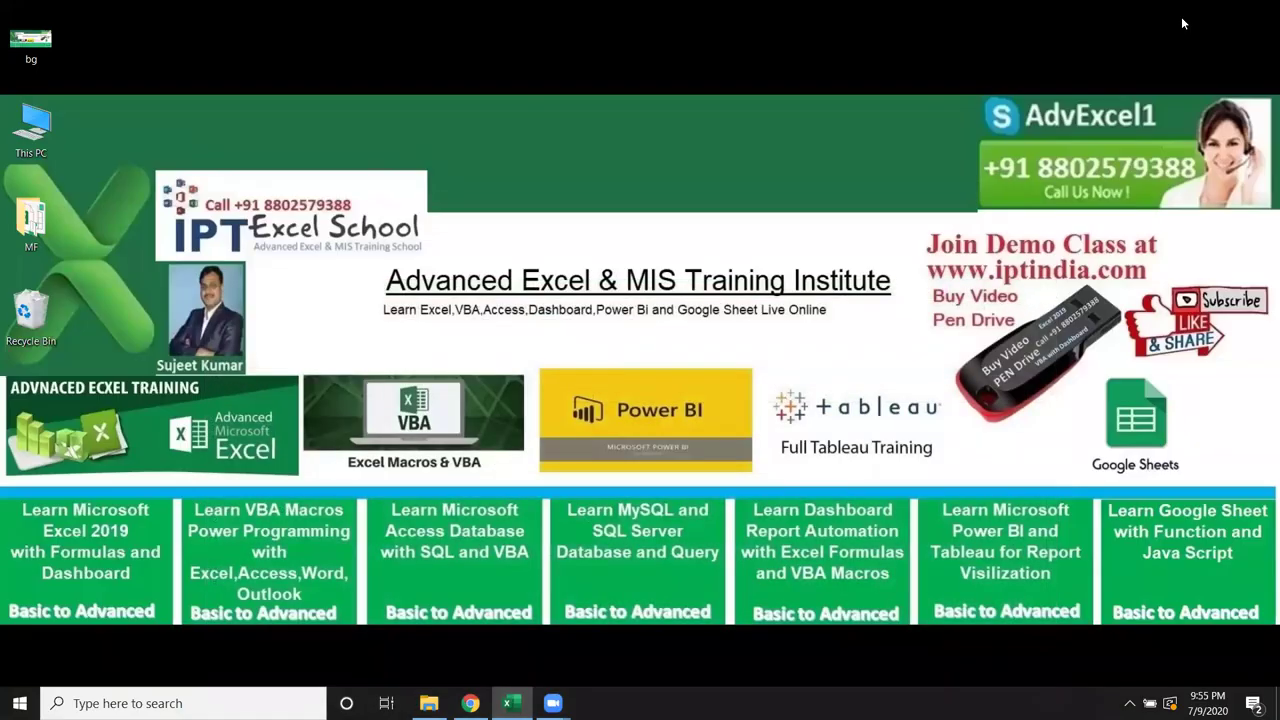